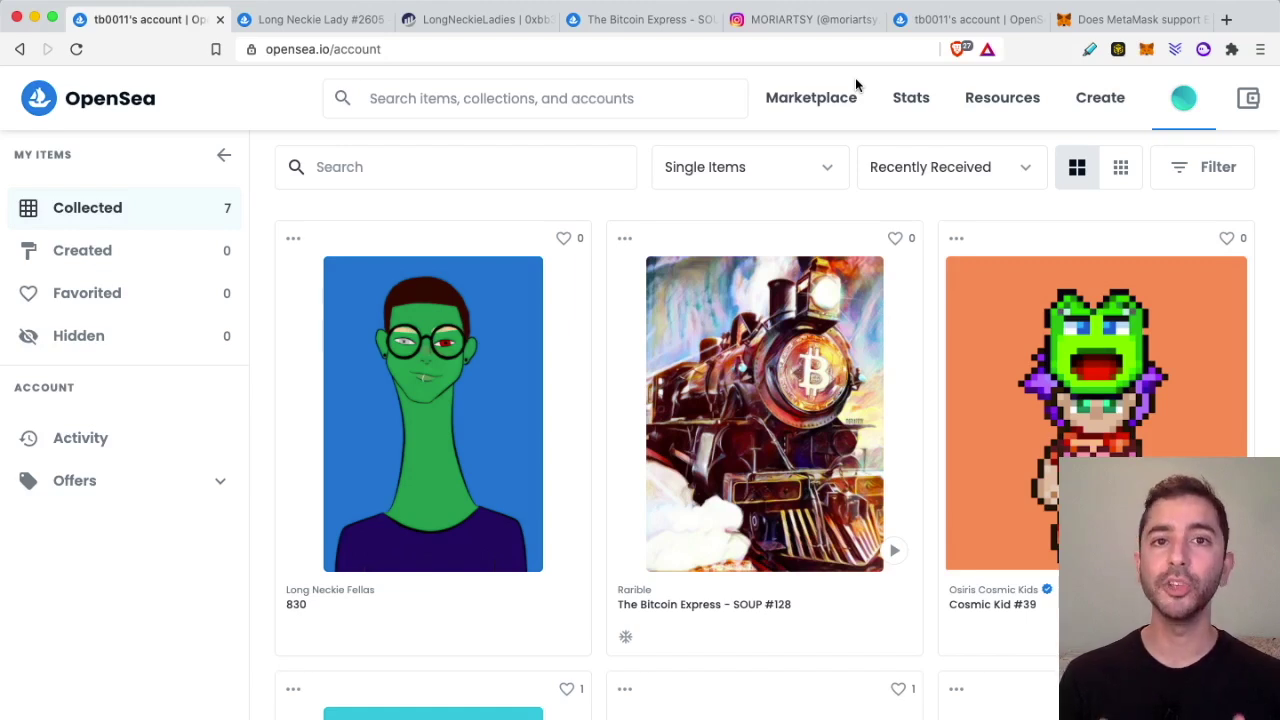
- Open MetaMask and look through the wallet's asset list
click(1147, 50)
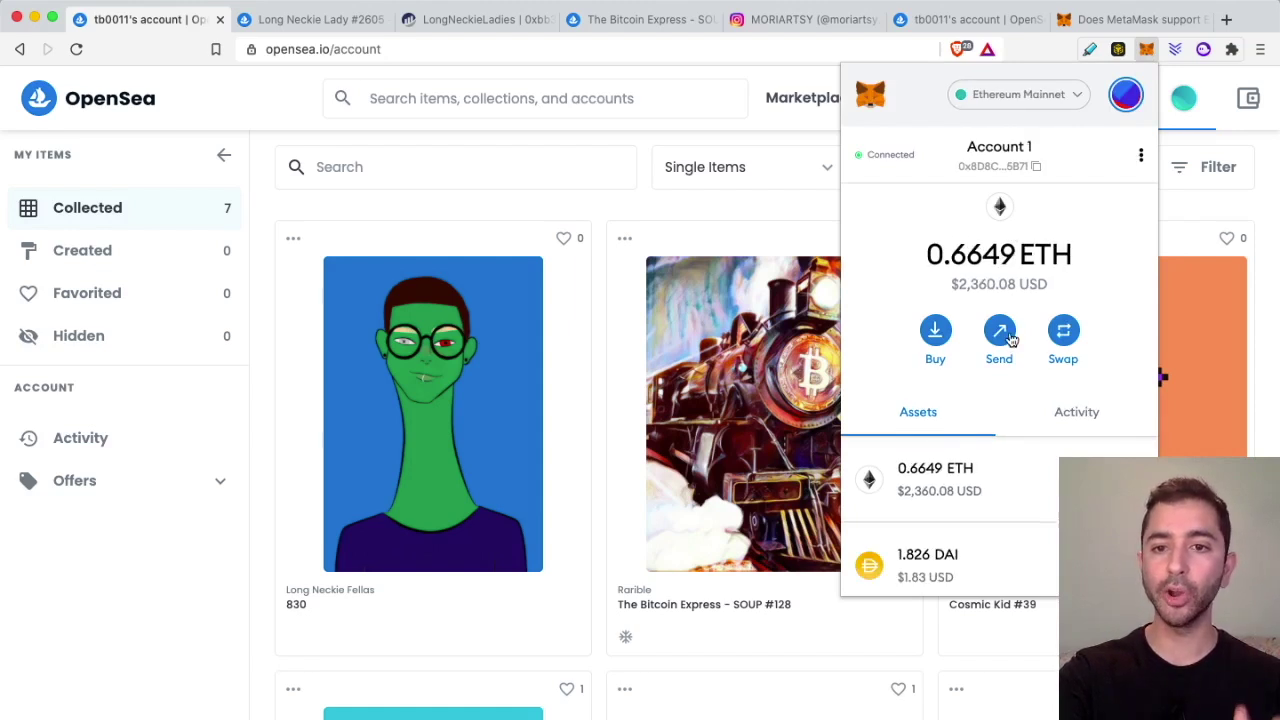
scroll(1010, 340, down, 3)
scroll(1012, 340, up, 2)
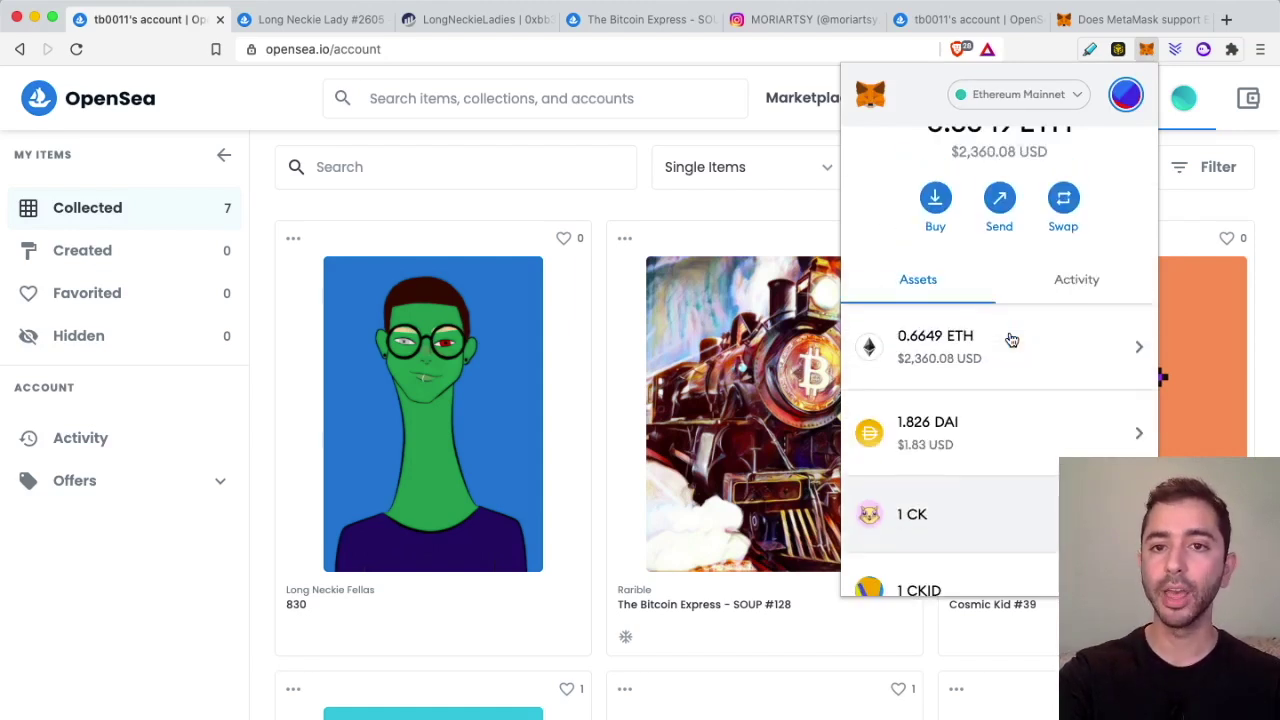
scroll(1012, 340, down, 2)
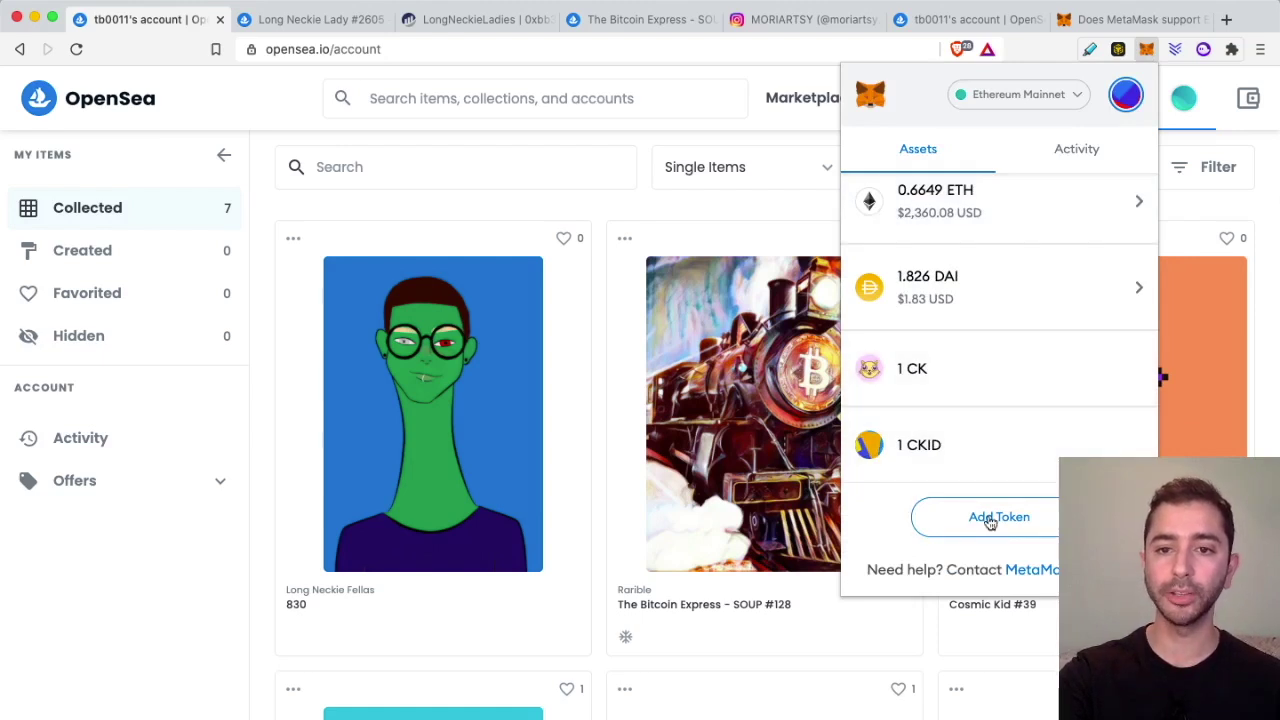
scroll(988, 522, up, 3)
scroll(990, 523, down, 1)
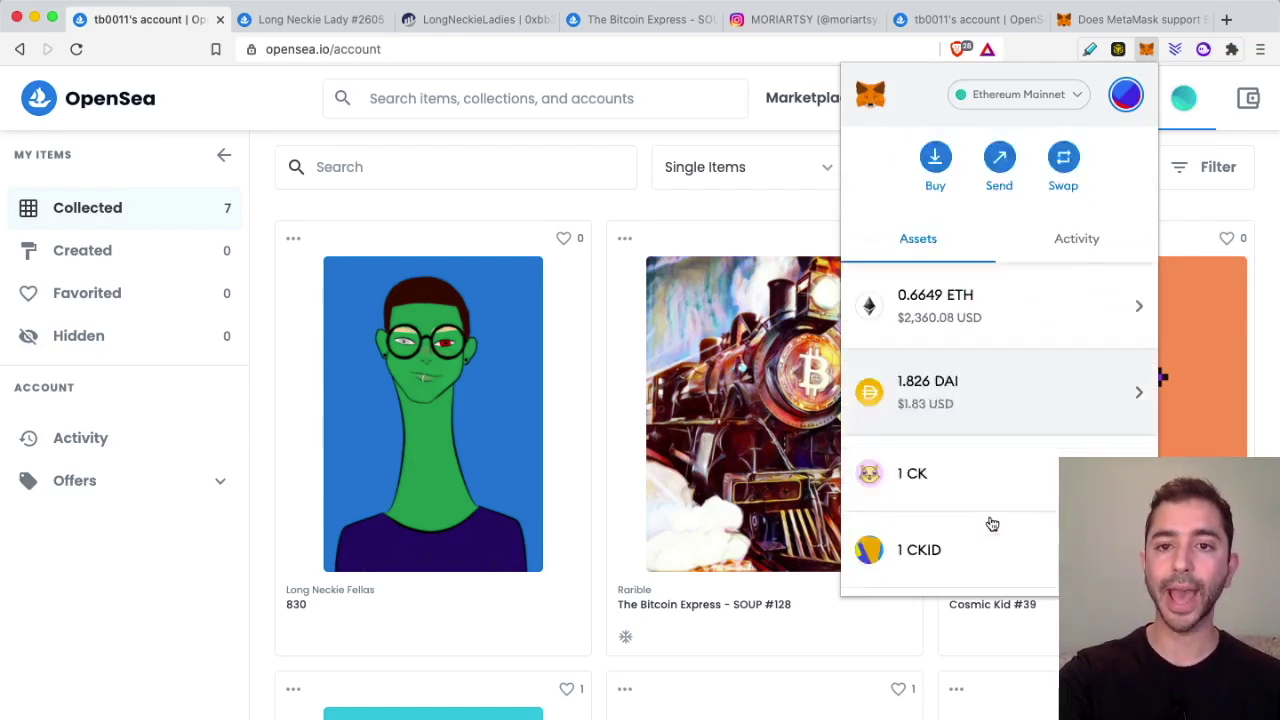
scroll(992, 524, down, 1)
- Search 'usdt' and add Tether USD (USDT) with its 2.869 balance, then return to the account overview
click(996, 537)
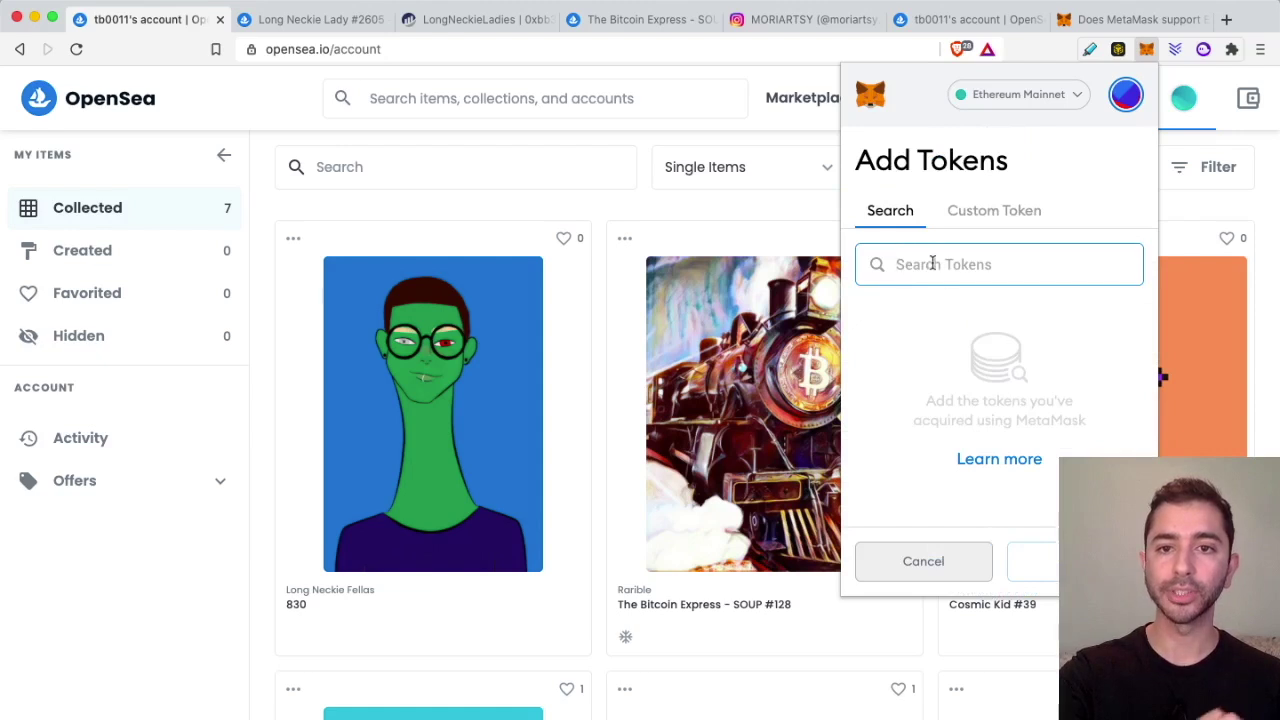
click(932, 263)
text(usdt)
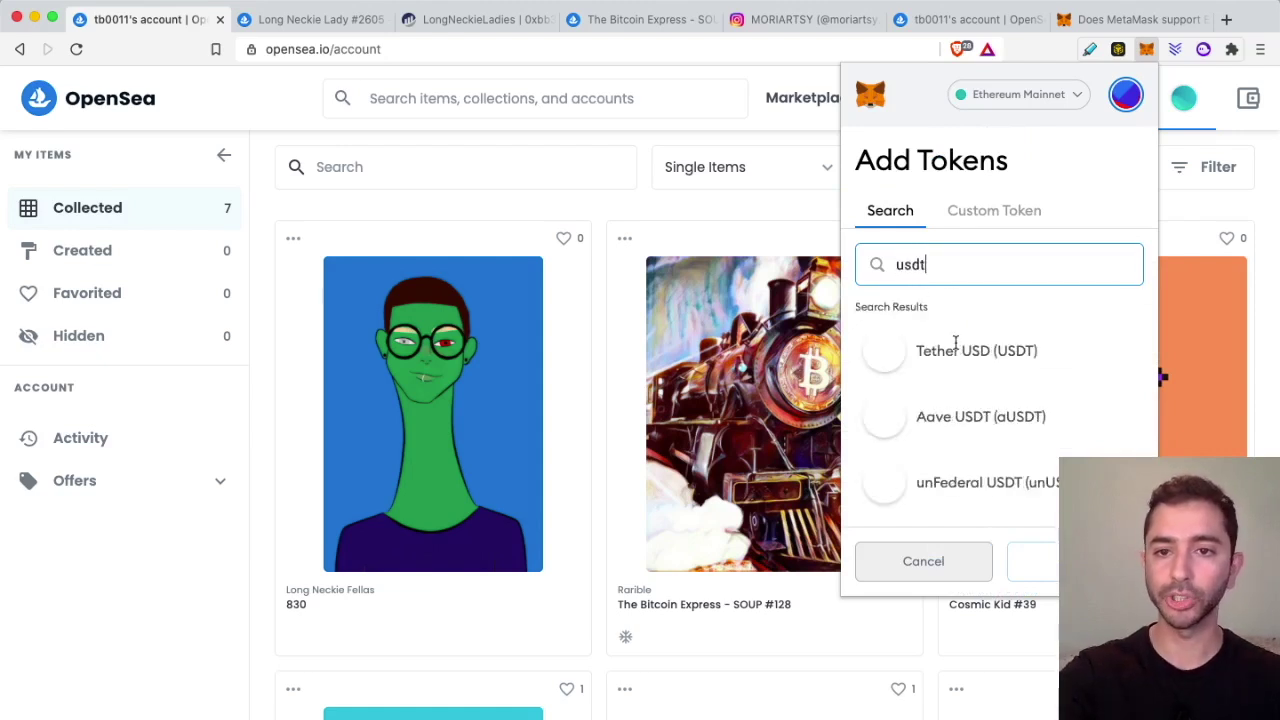
click(956, 352)
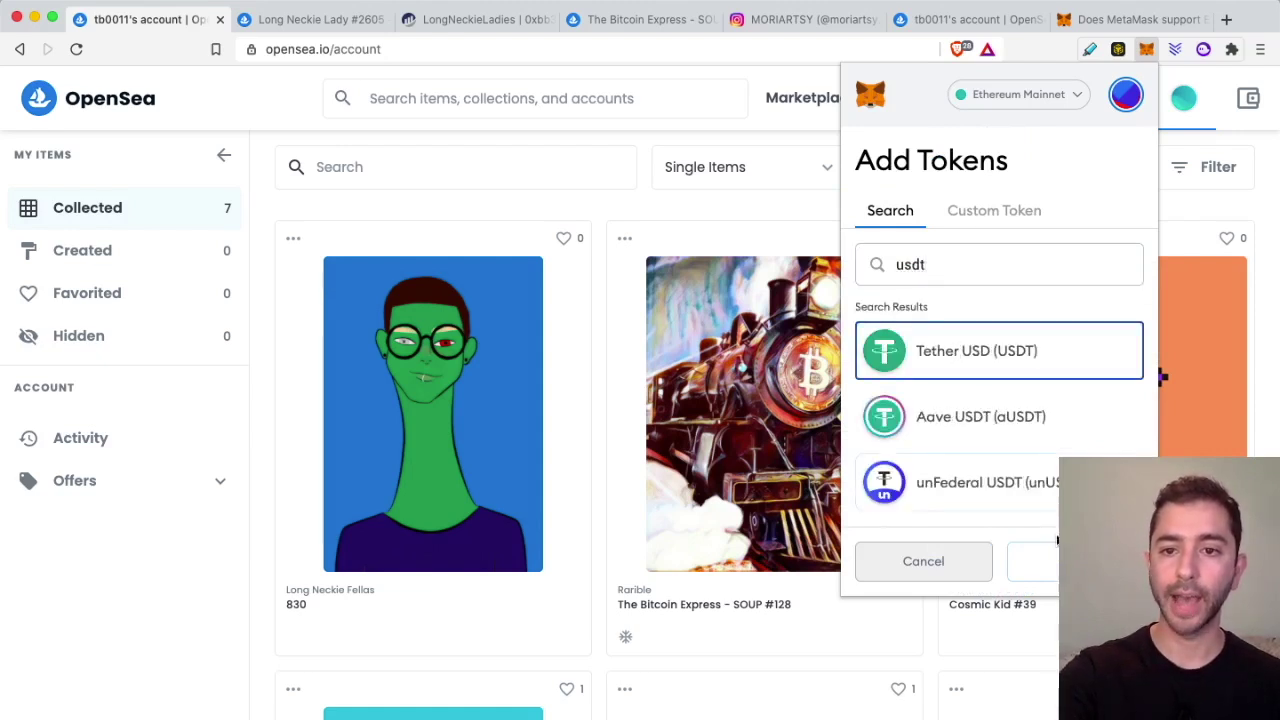
click(1051, 566)
click(1051, 566)
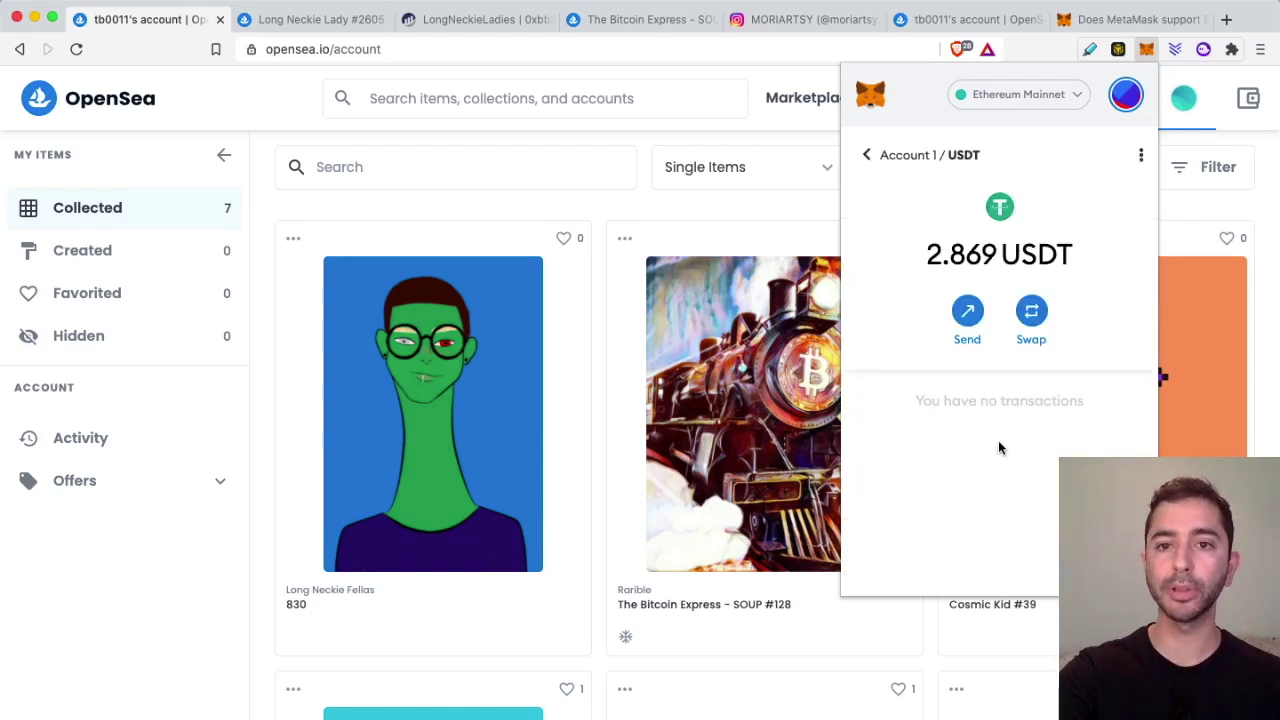
click(867, 155)
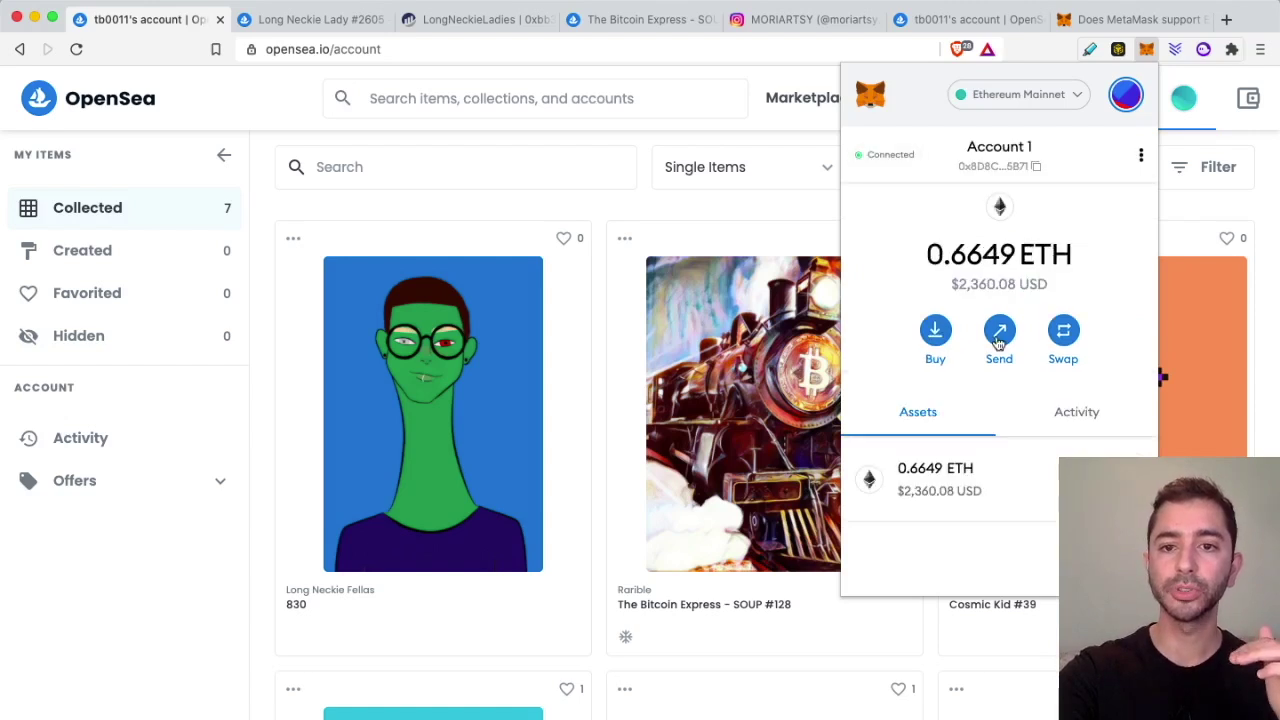
- Browse the tokens matching 'us', then clear the search and close MetaMask without adding any
scroll(995, 350, down, 5)
click(1001, 516)
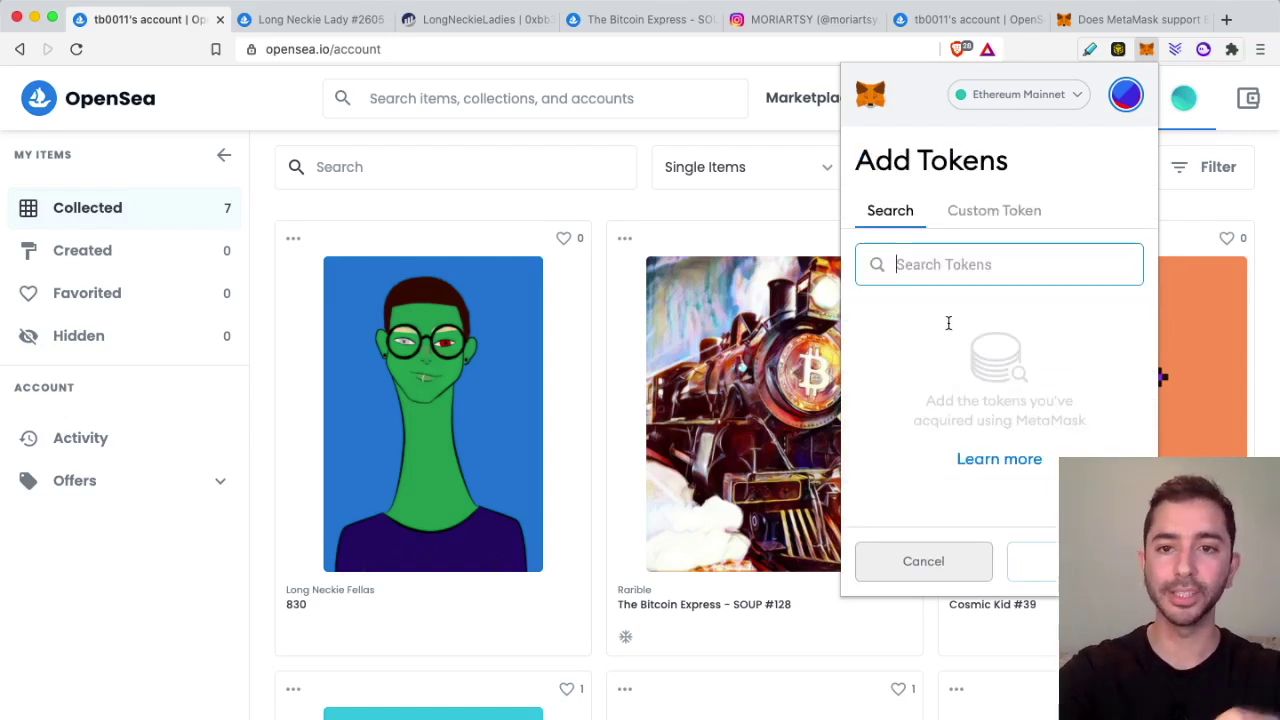
text(us)
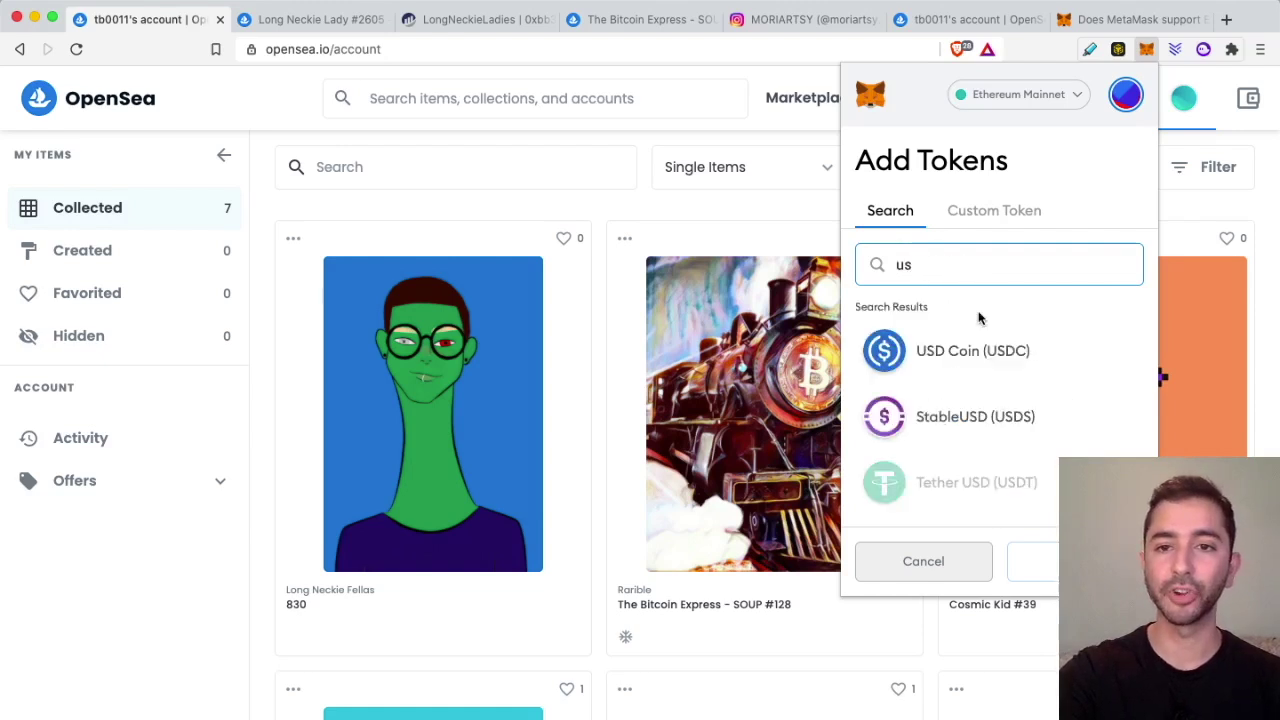
scroll(977, 317, down, 3)
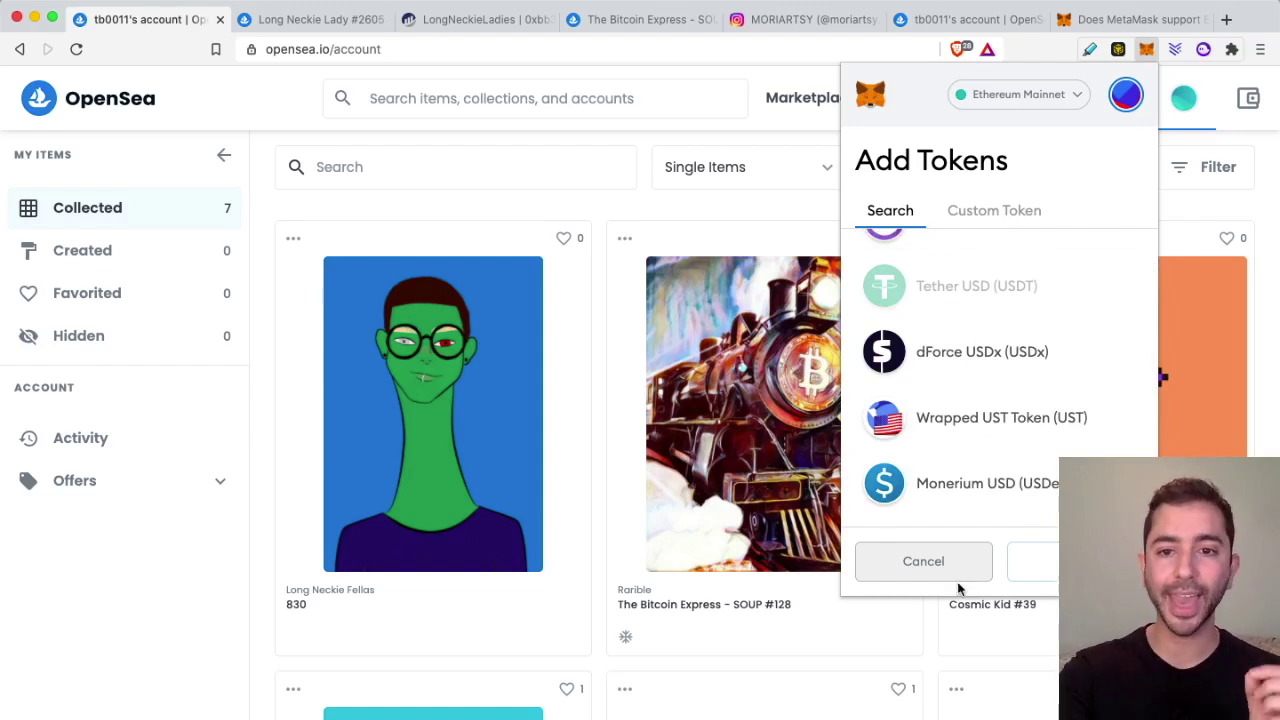
scroll(963, 314, up, 3)
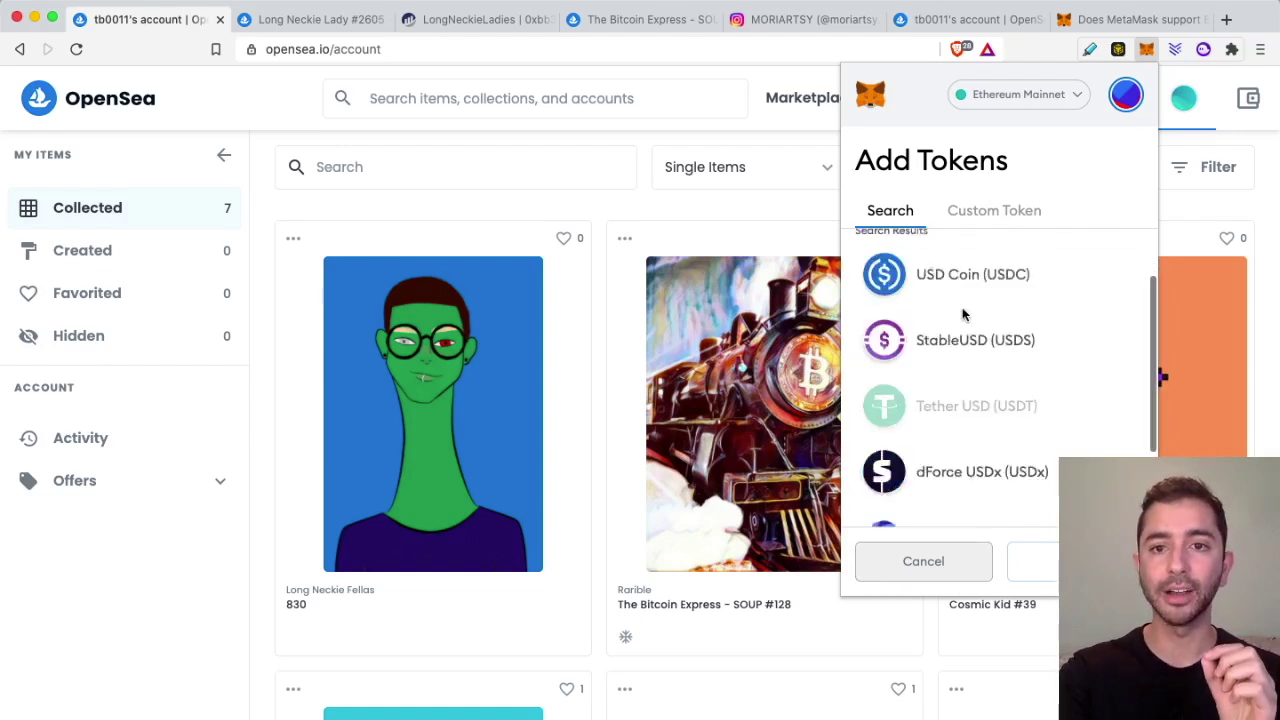
key(BackSpace)
key(BackSpace)
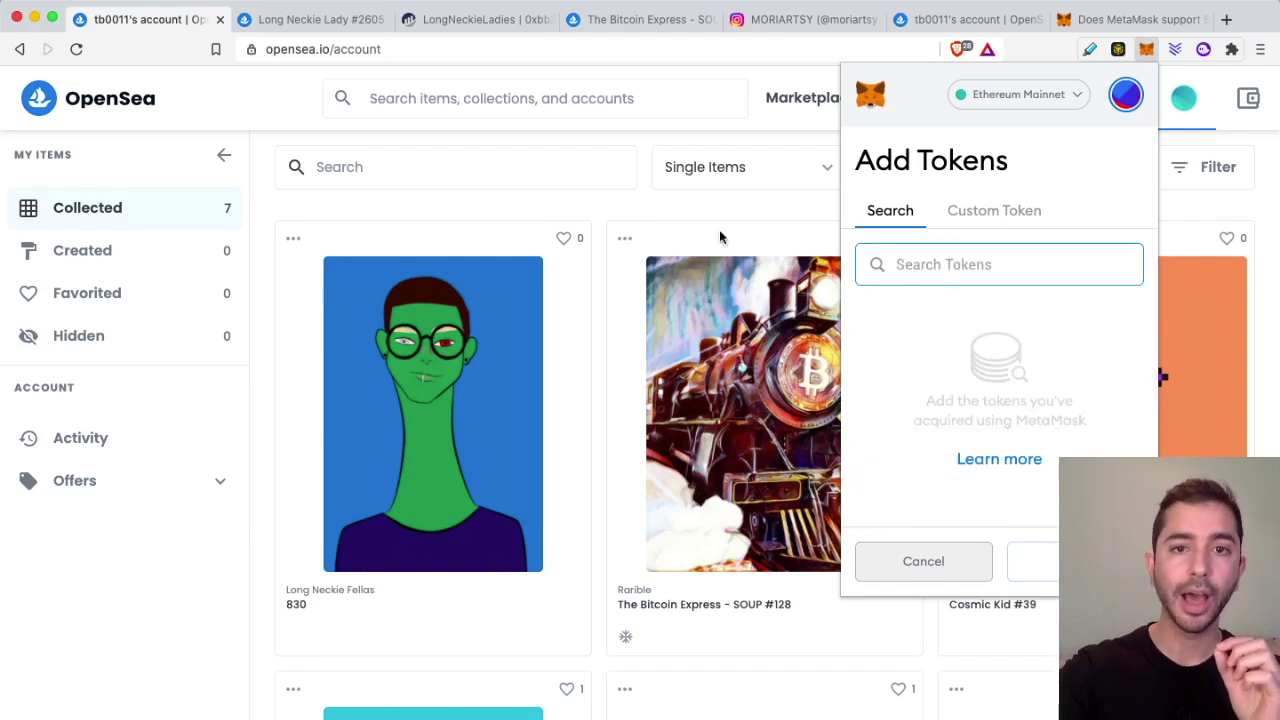
click(633, 209)
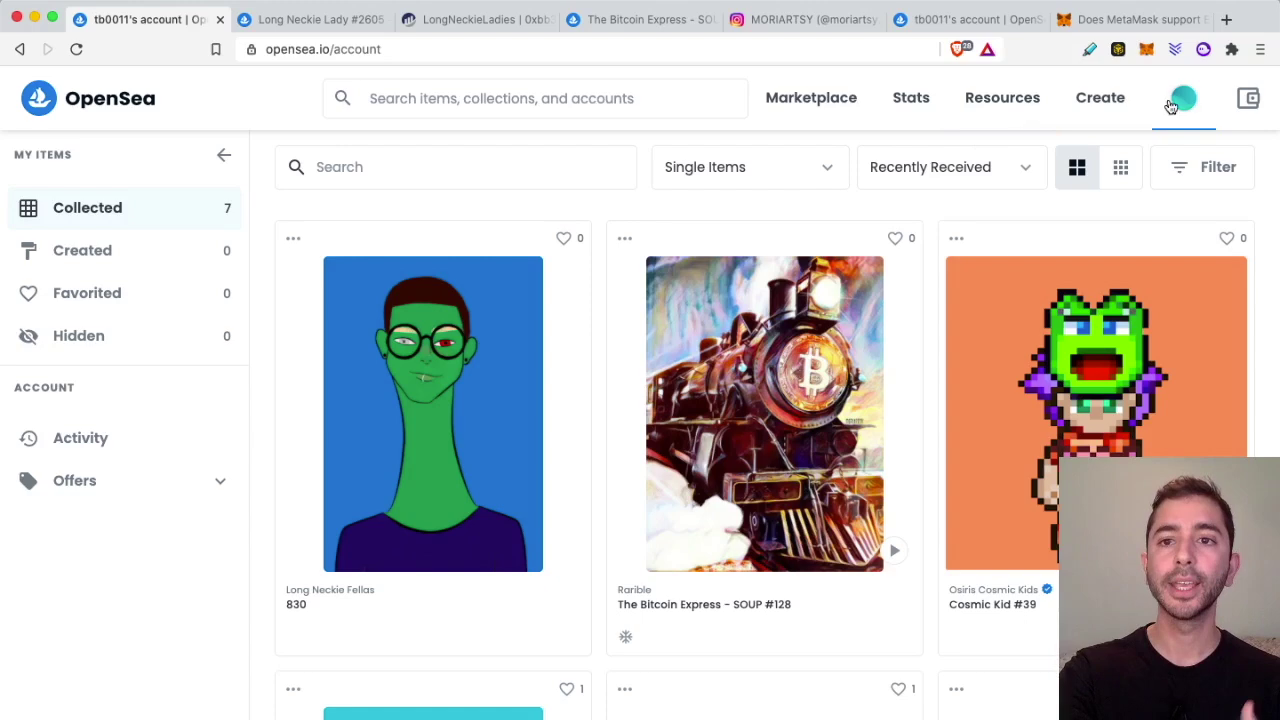
- Scroll to the Long Neckie Lady #2605, #40 and Boots row, then reopen MetaMask
mouse_move(1183, 99)
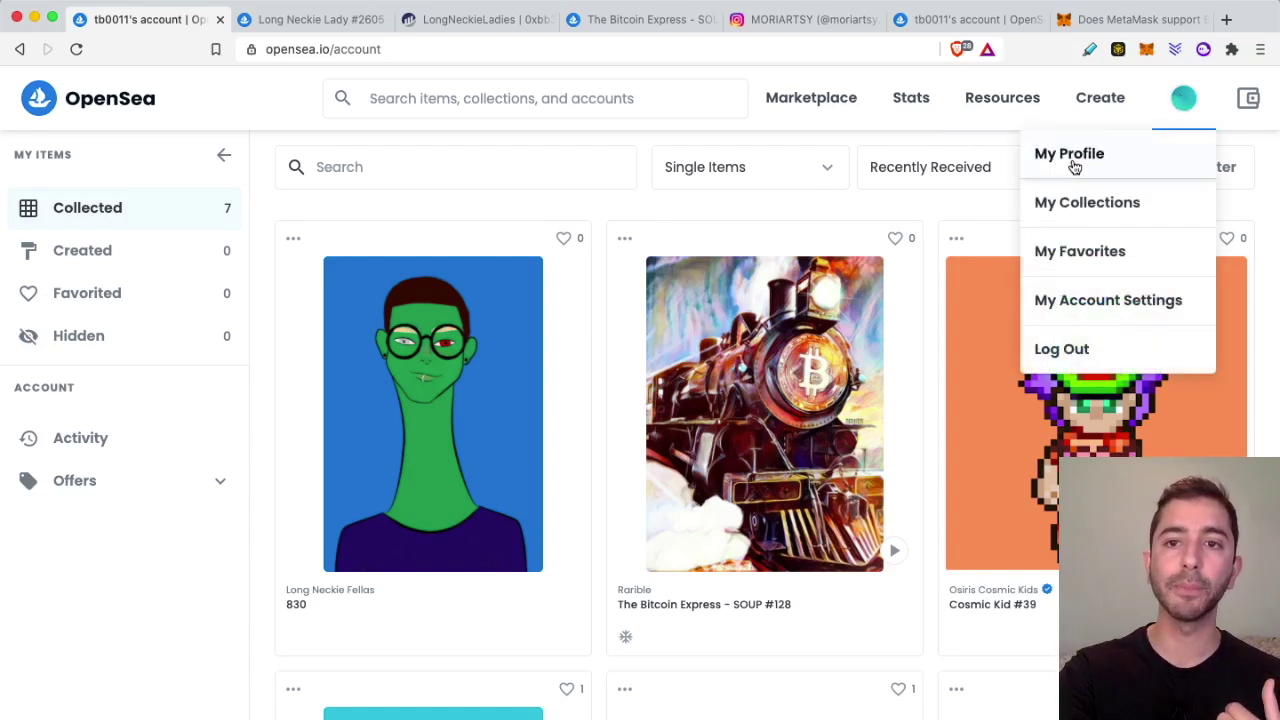
scroll(866, 214, down, 3)
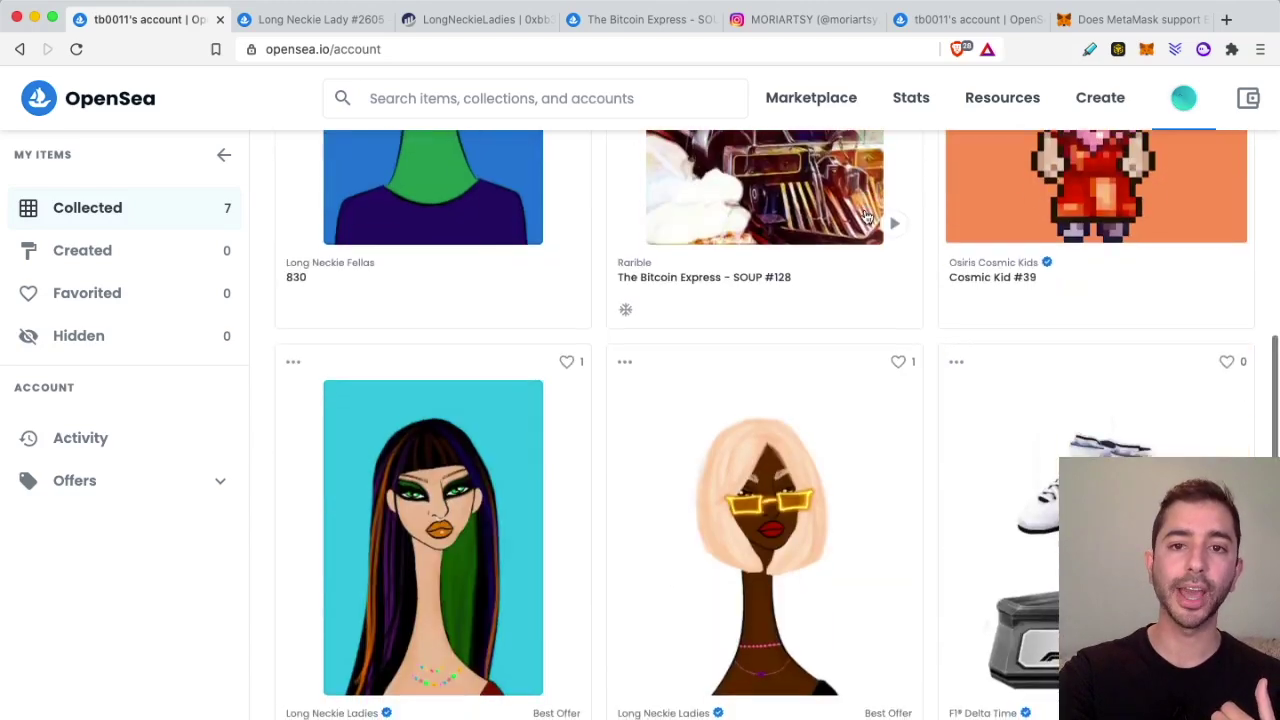
scroll(866, 210, down, 1)
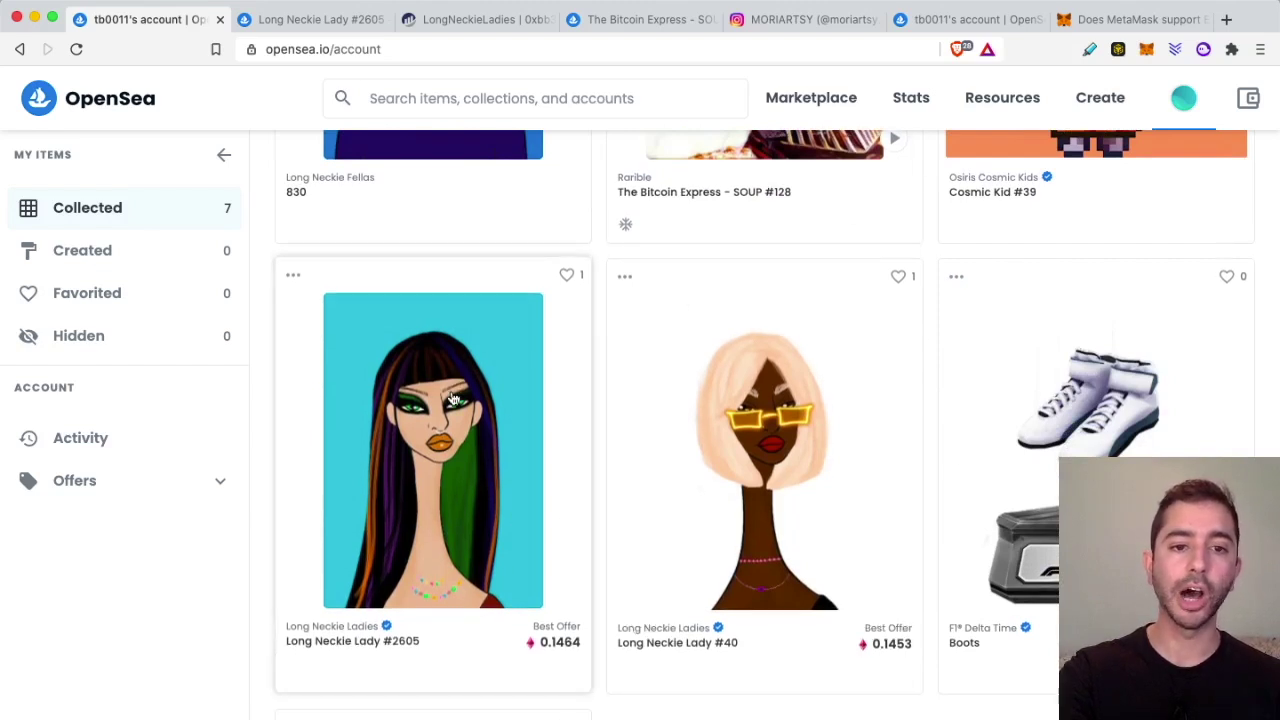
click(1147, 52)
scroll(980, 420, down, 3)
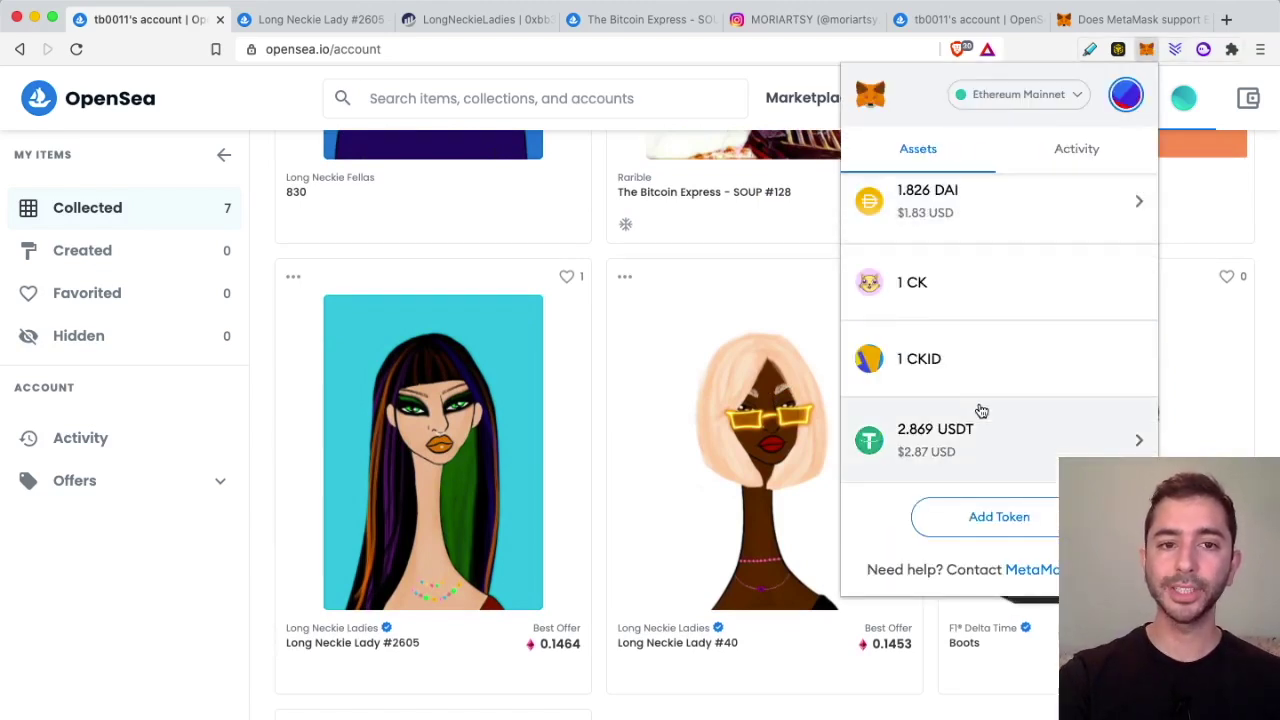
click(980, 517)
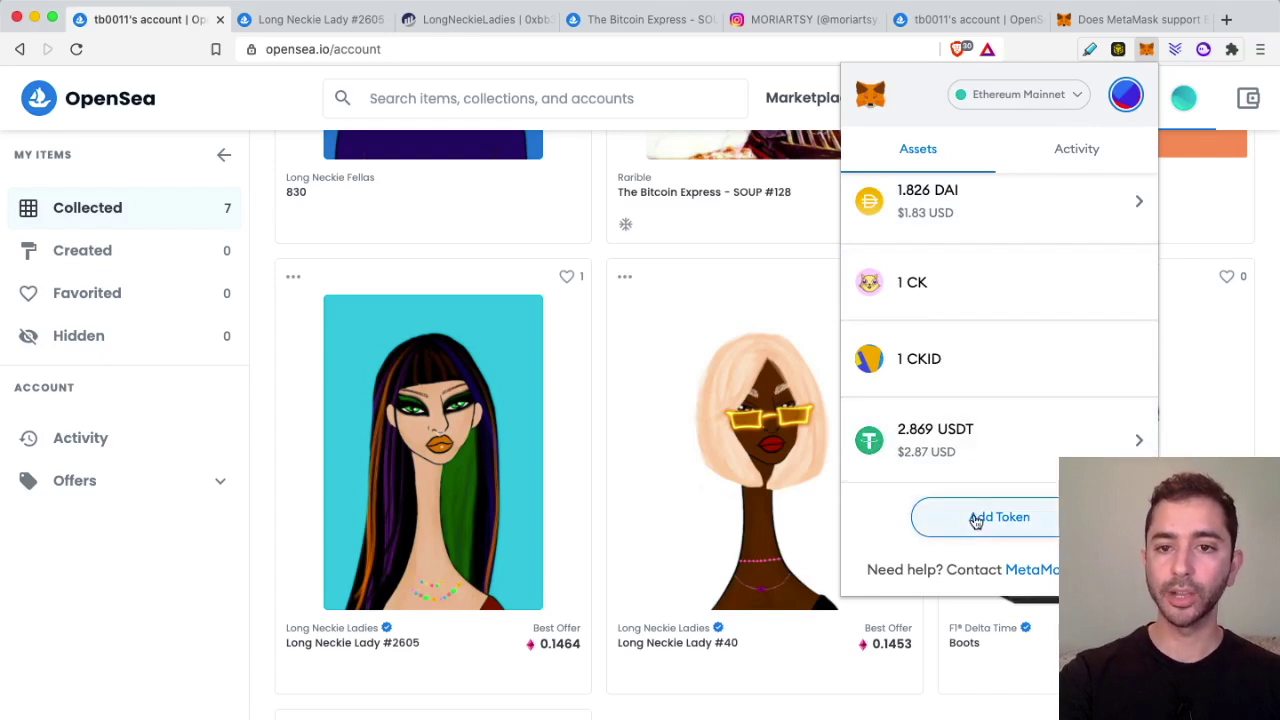
text(lo)
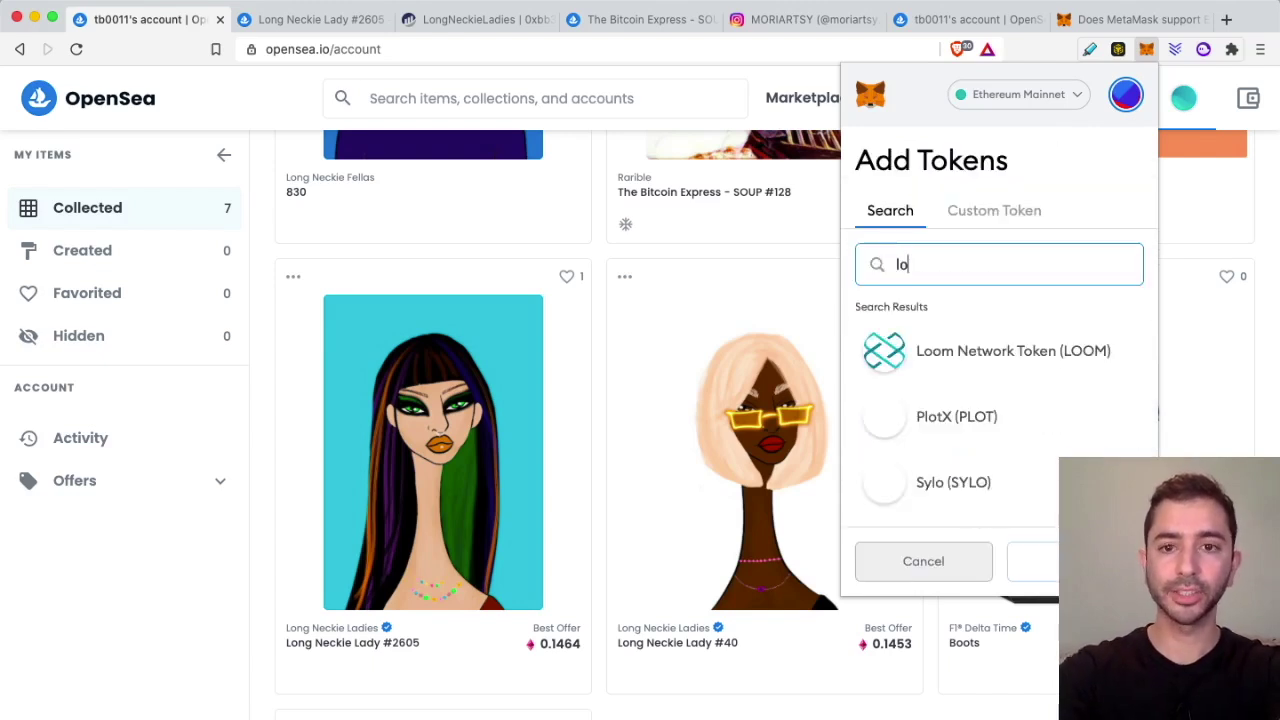
text(ng necki)
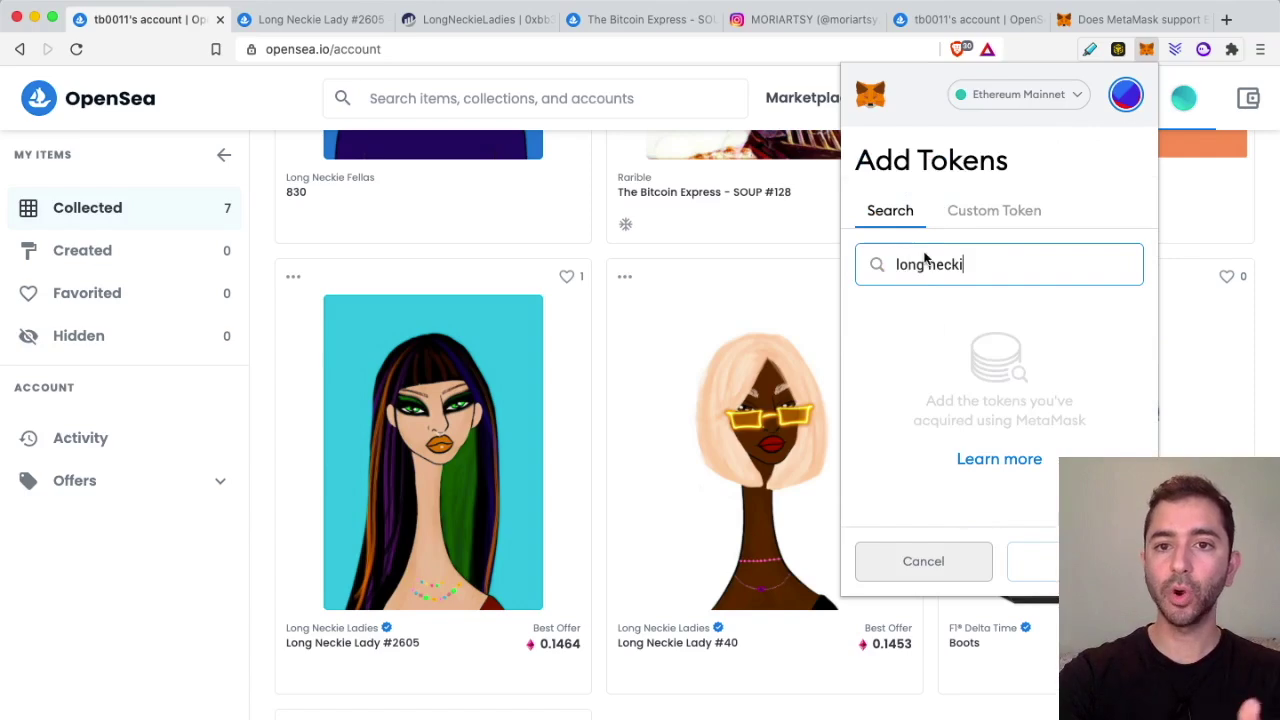
triple_click(943, 264)
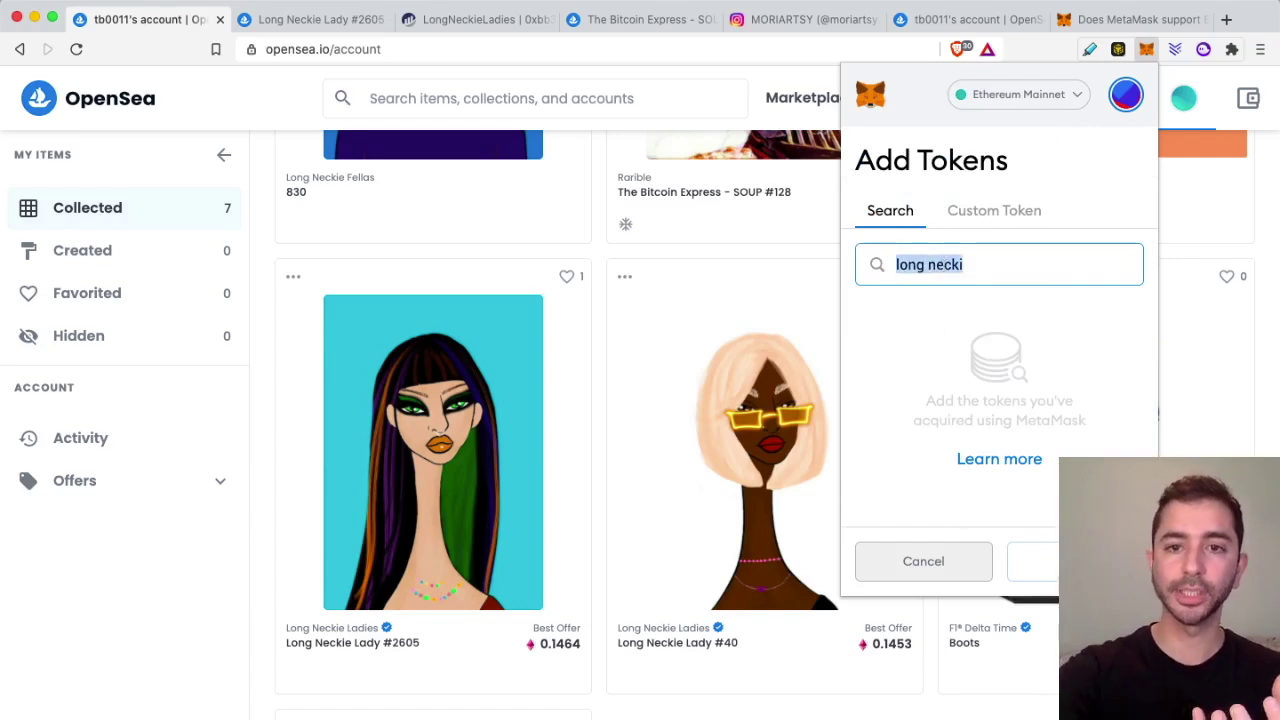
key(BackSpace)
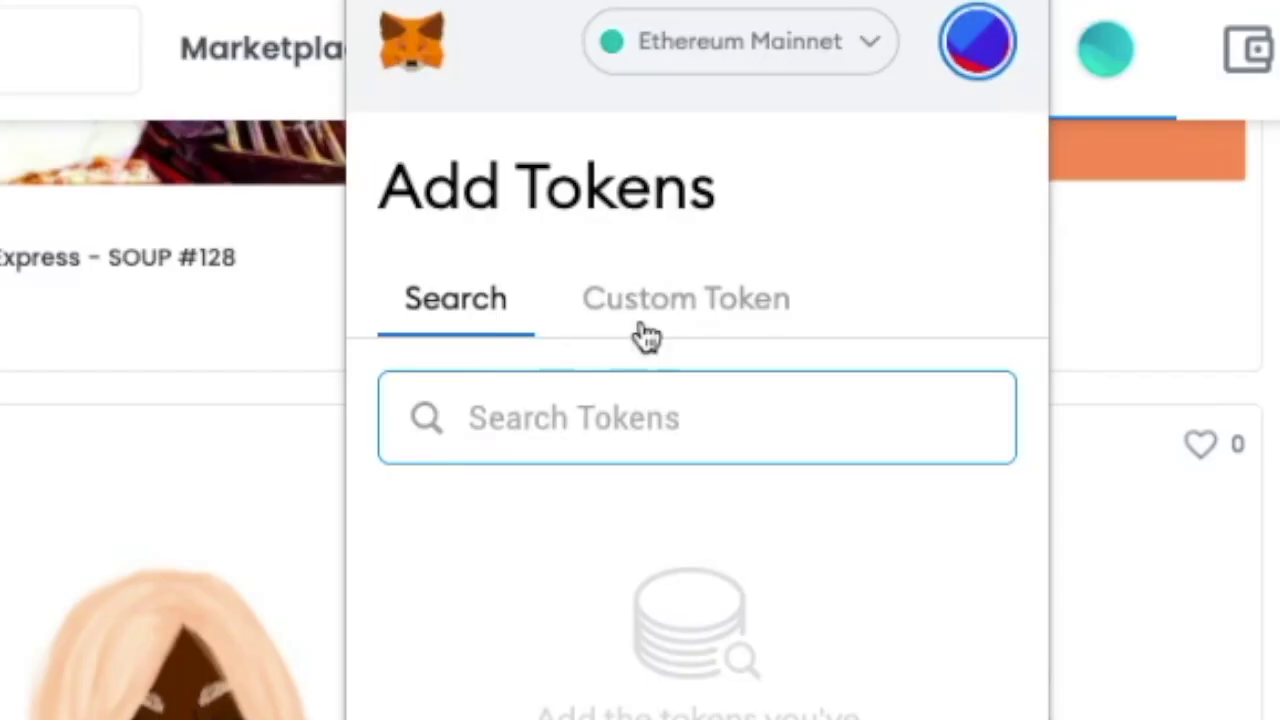
click(648, 328)
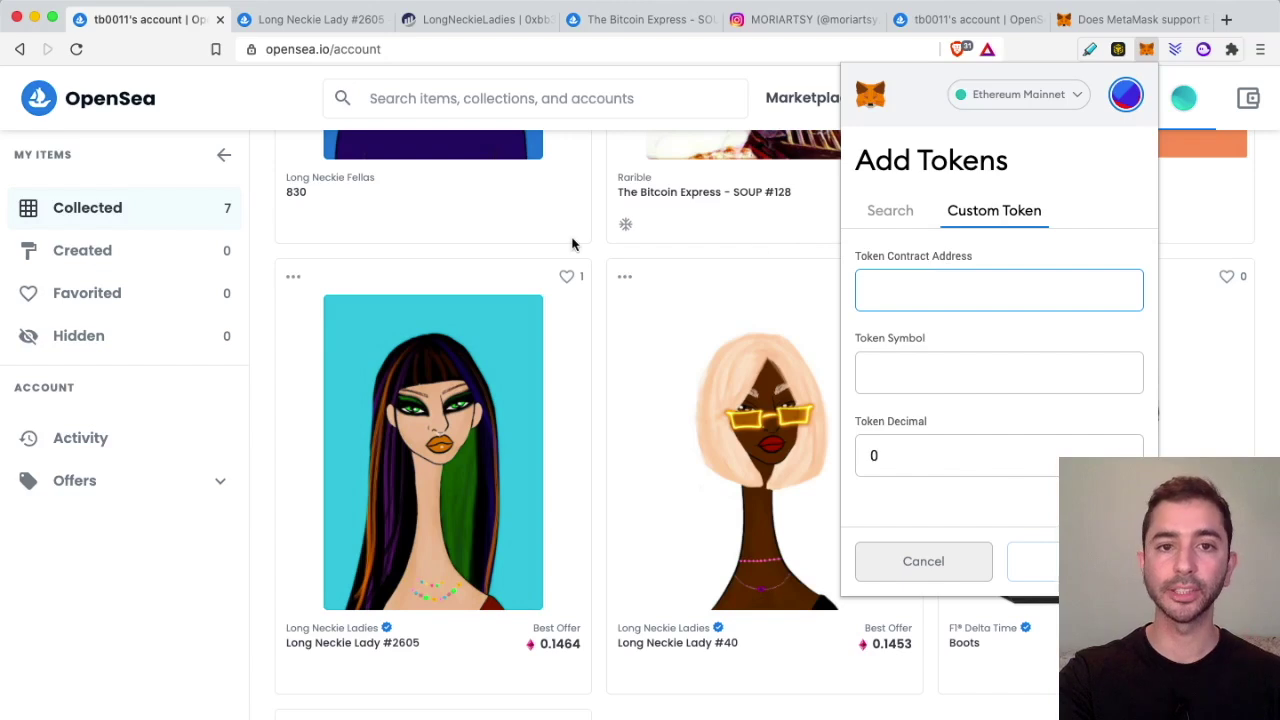
click(596, 253)
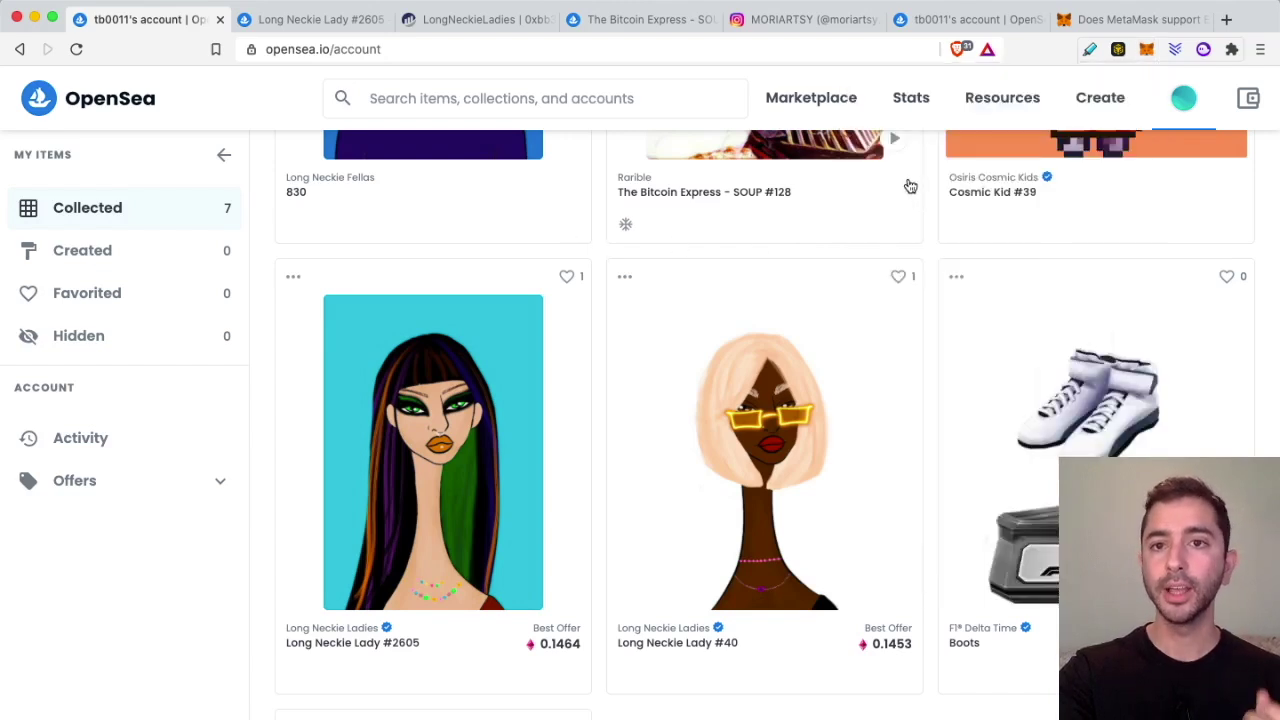
click(1180, 100)
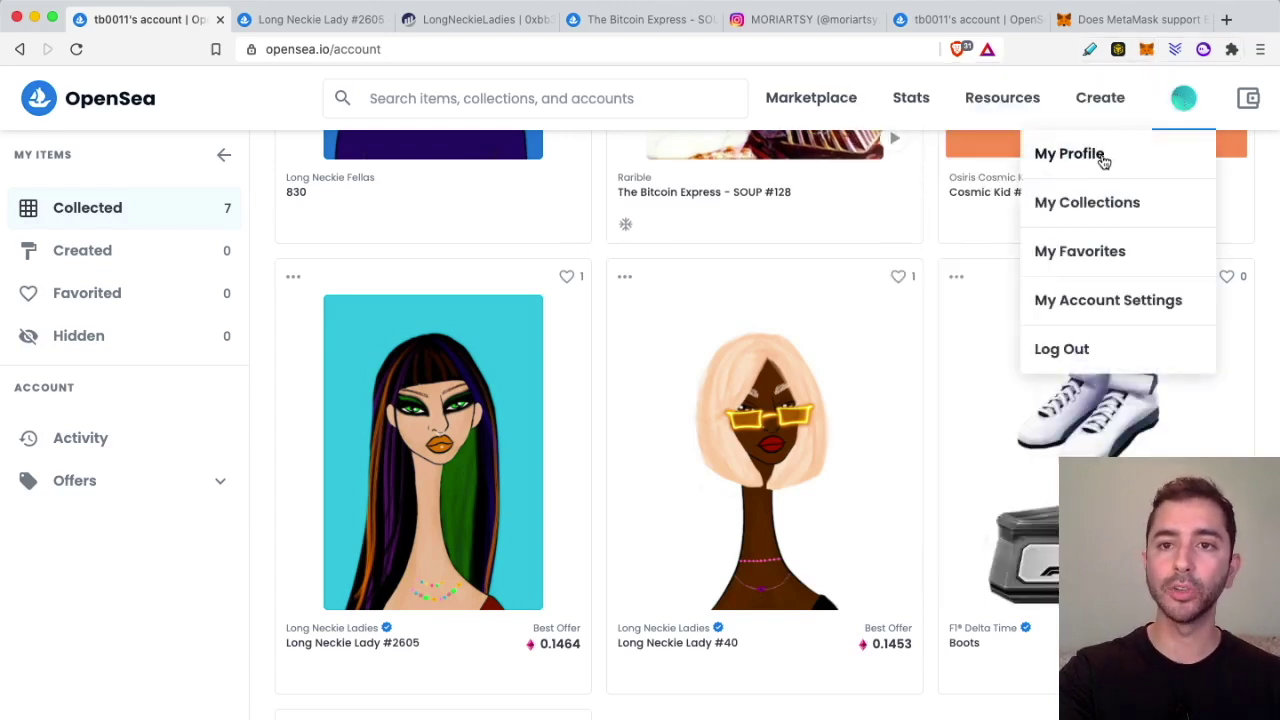
scroll(651, 455, down, 1)
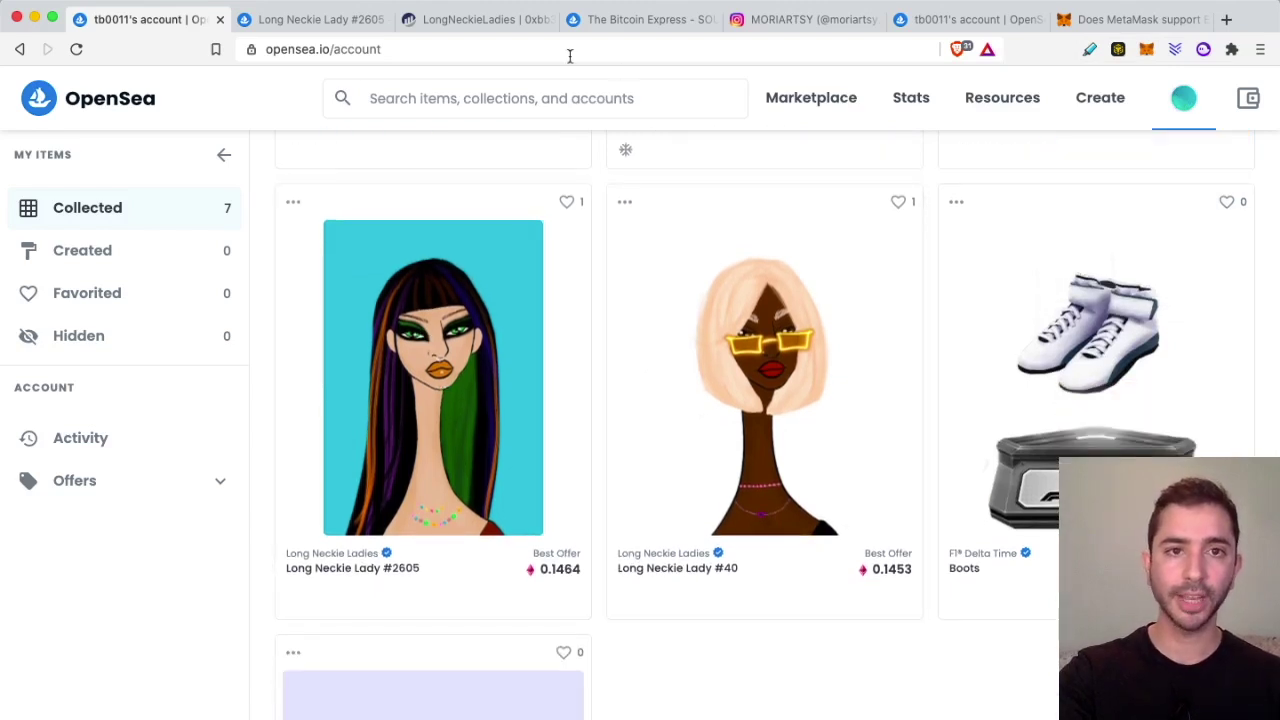
- Reload the Long Neckie Lady #2605 page and follow its Details contract address to Etherscan
click(305, 22)
key(super+r)
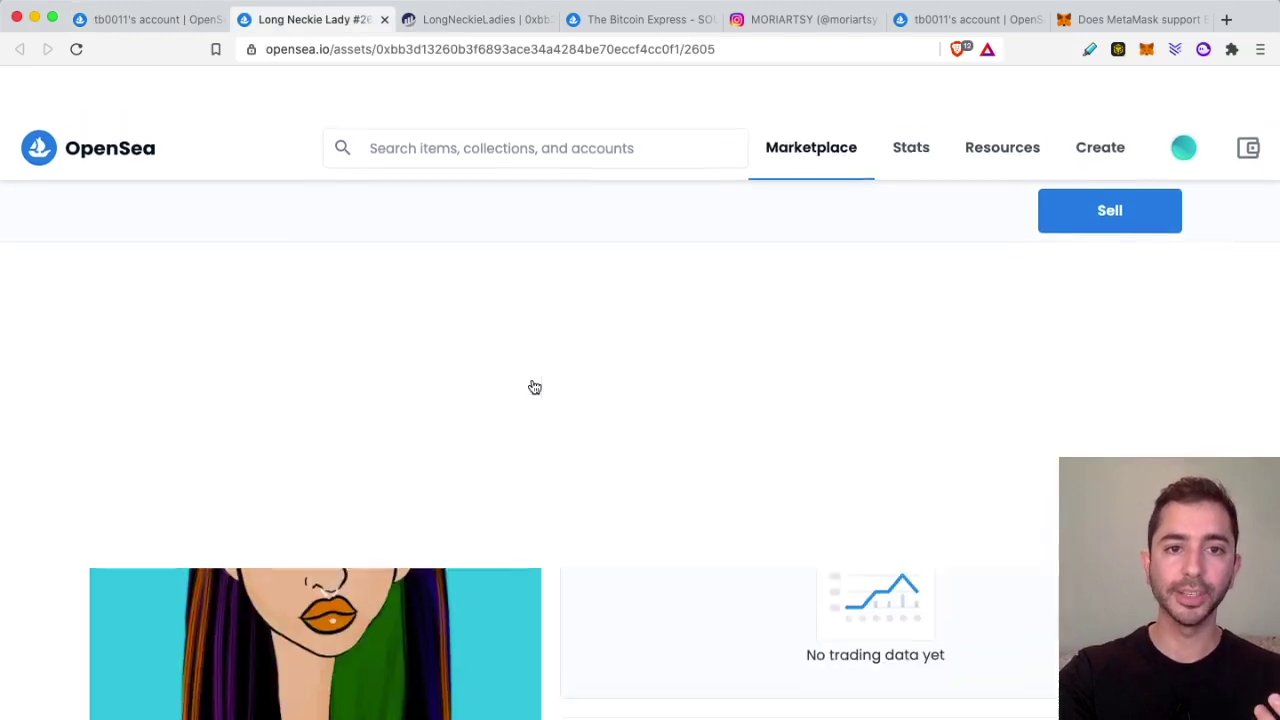
scroll(532, 386, down, 3)
scroll(532, 386, down, 8)
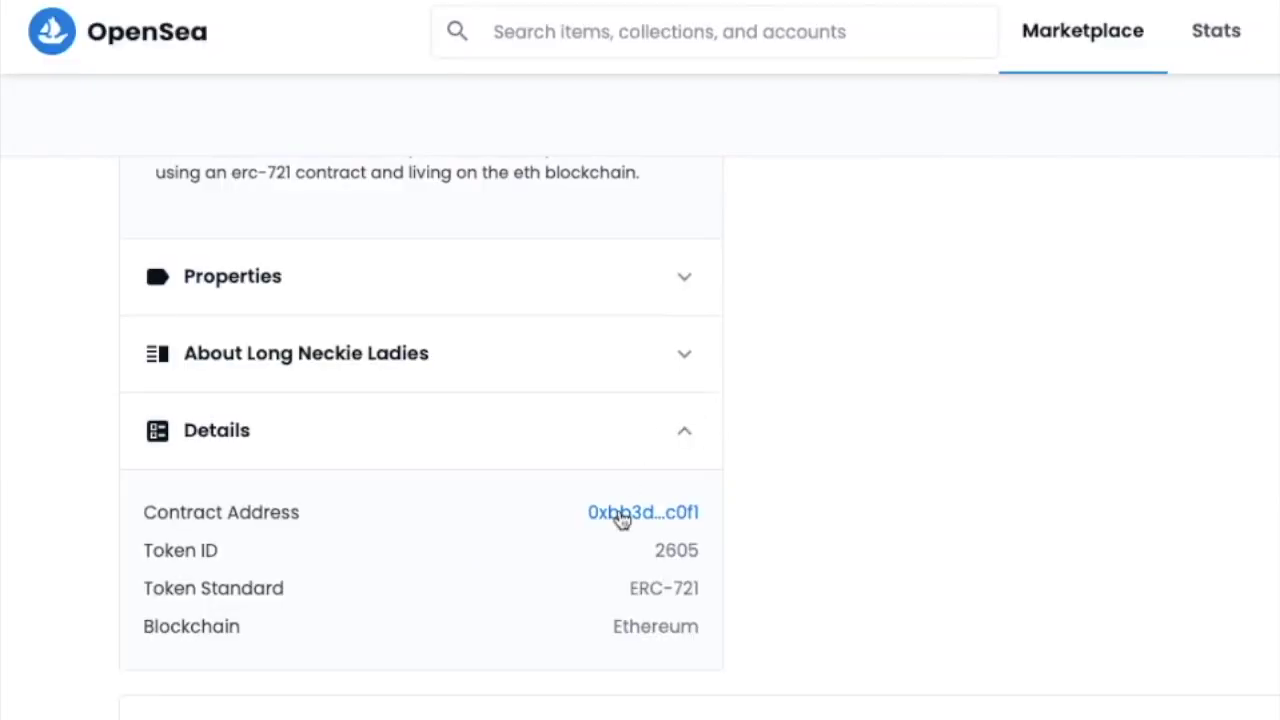
click(620, 513)
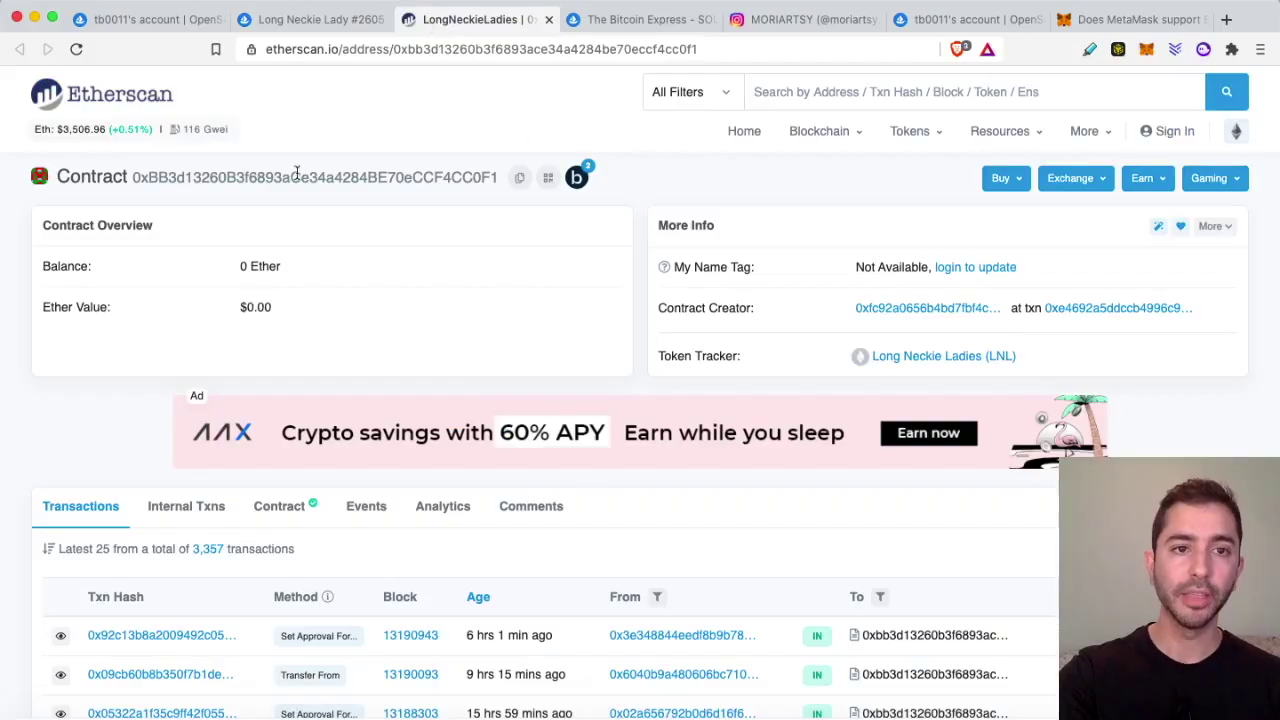
- Paste the copied Long Neckie Ladies contract address into MetaMask's Custom Token form so LNL fills in
click(520, 178)
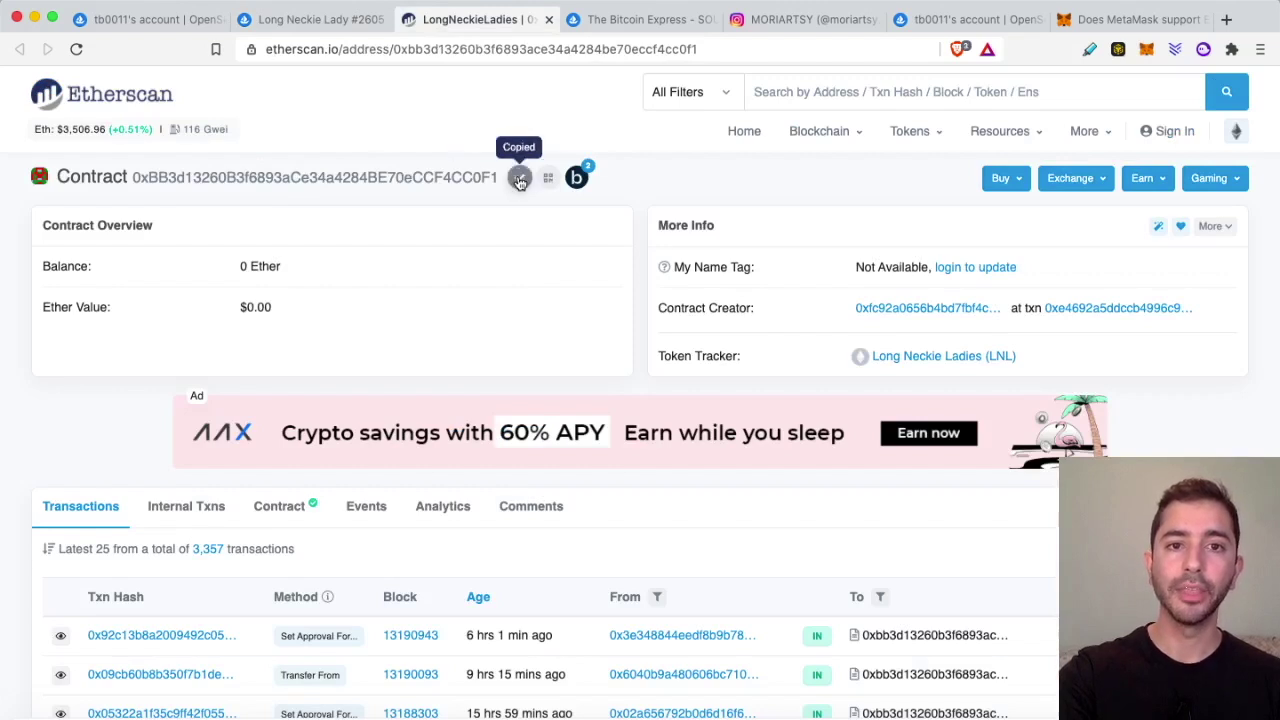
click(1146, 49)
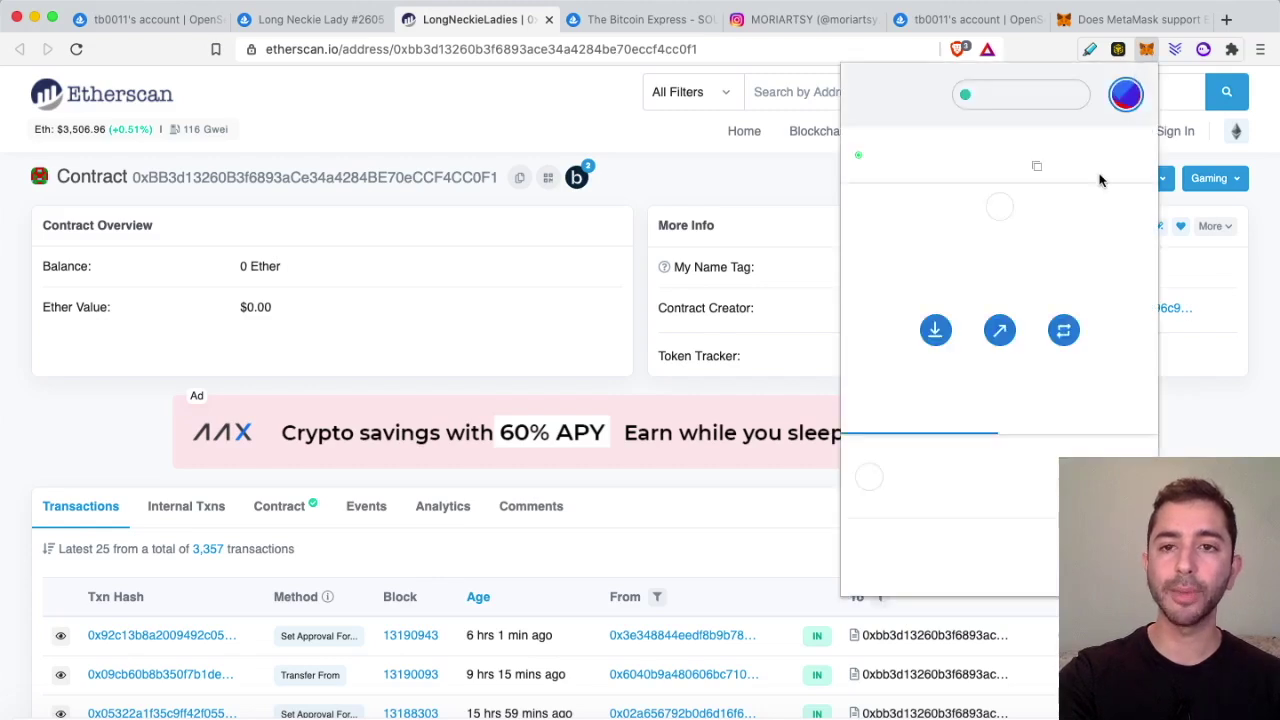
scroll(1001, 508, down, 5)
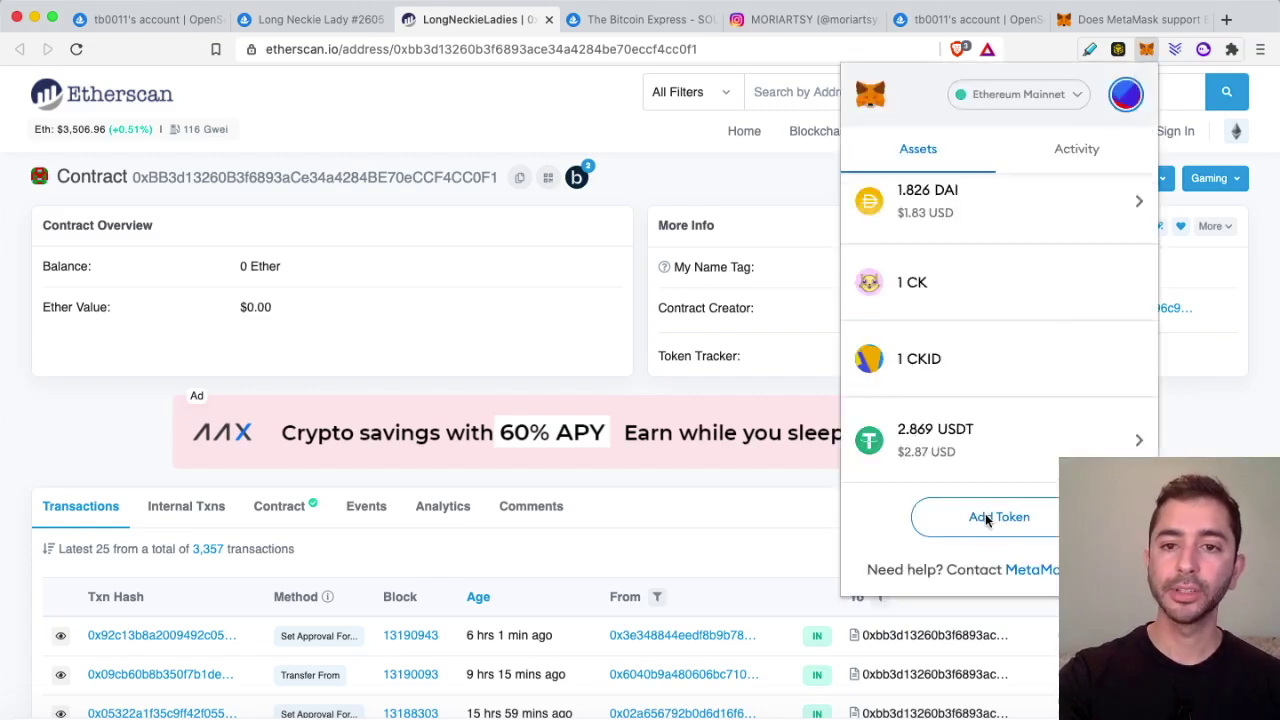
click(986, 518)
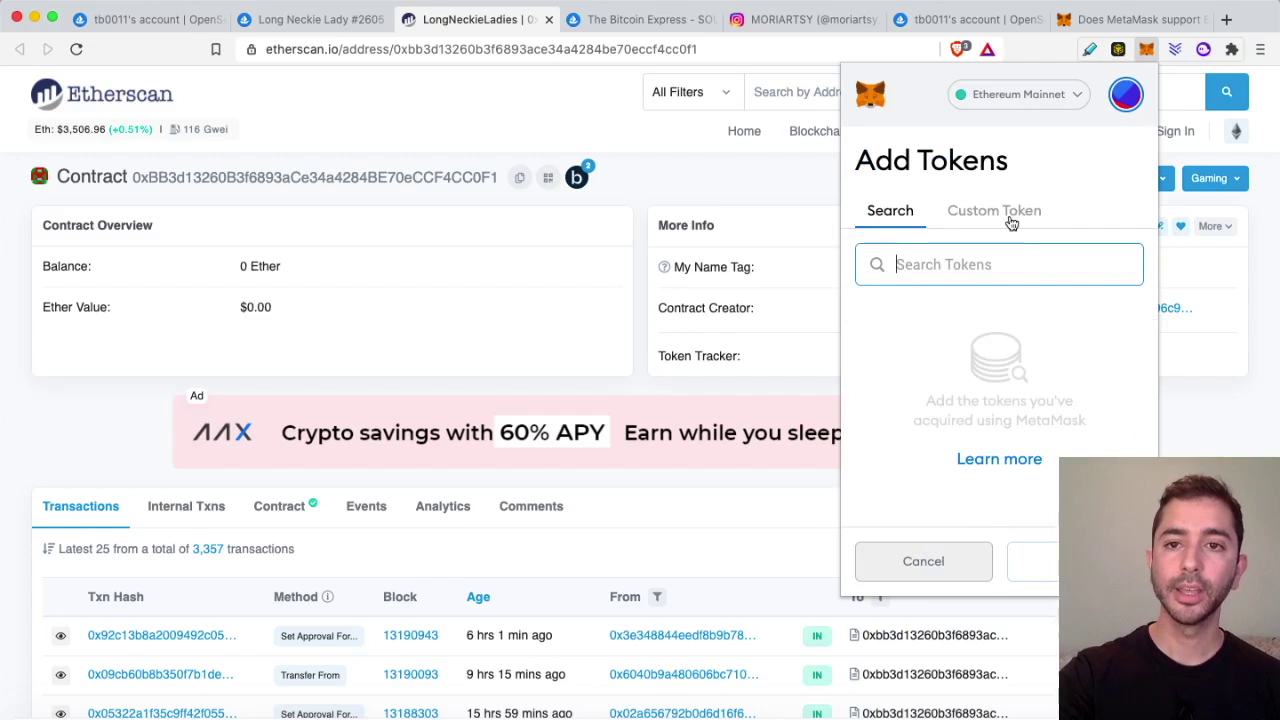
click(1000, 212)
click(947, 301)
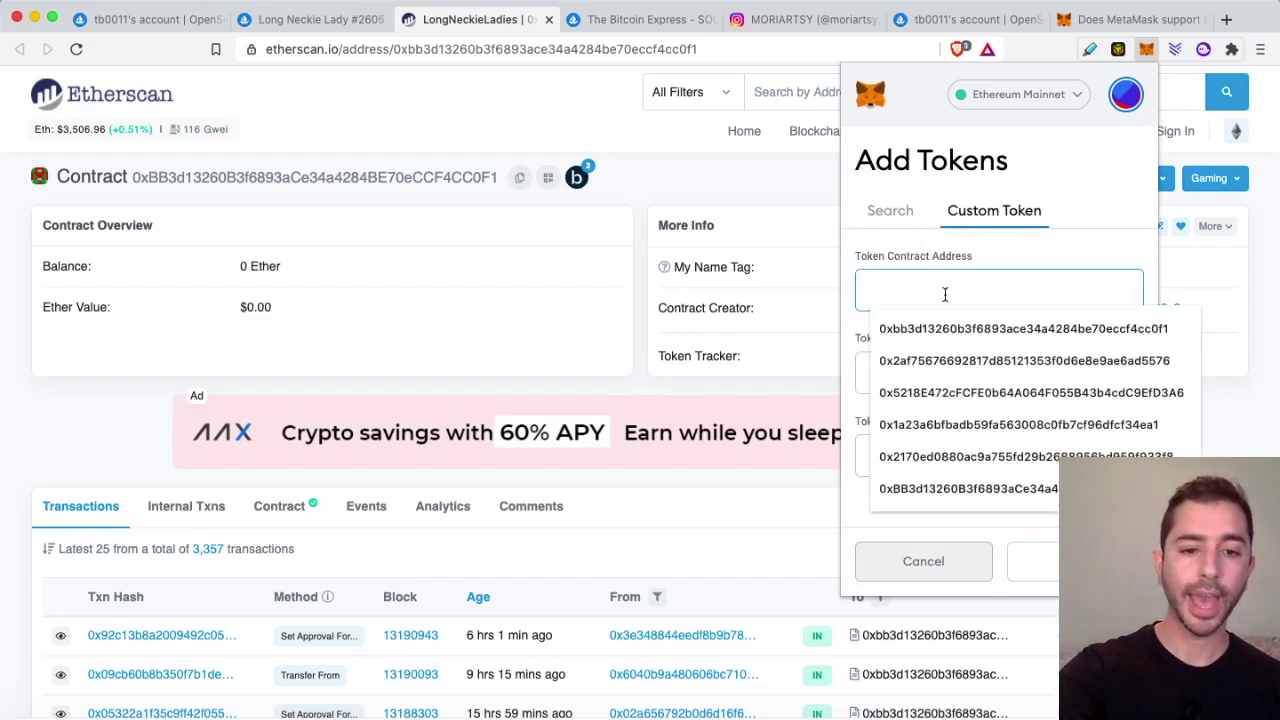
key(super+v)
click(1006, 244)
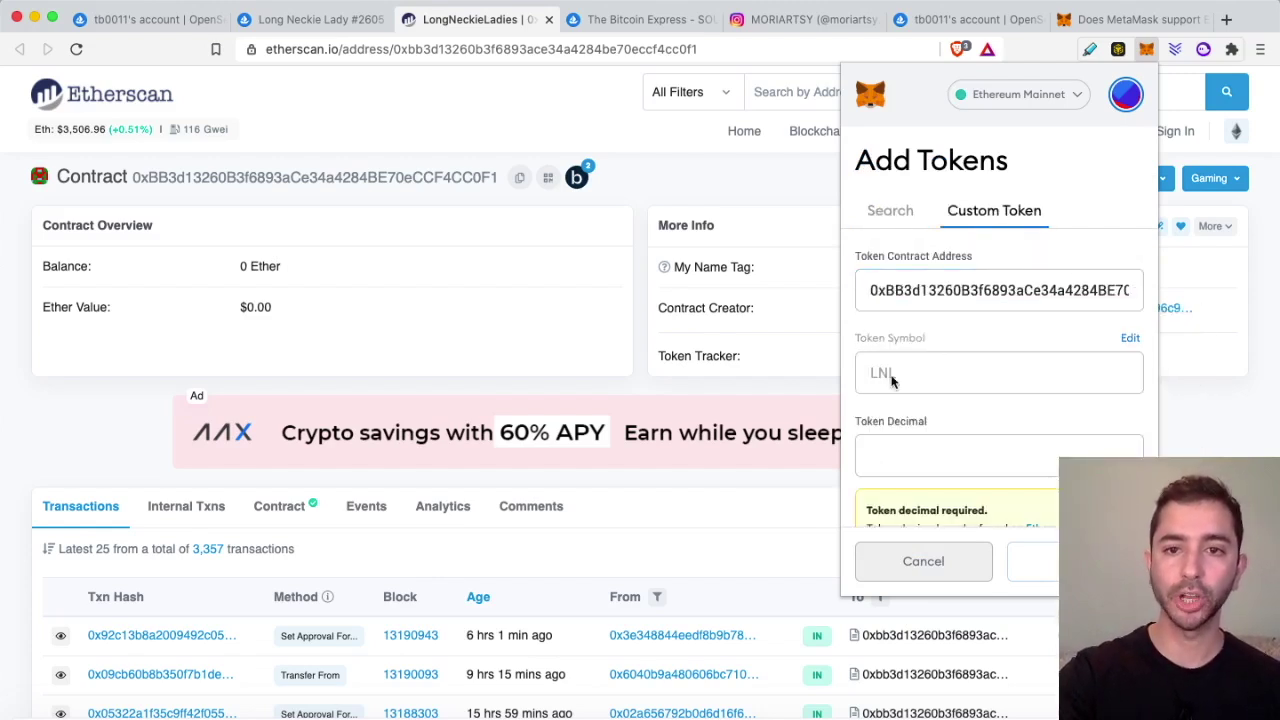
scroll(912, 378, down, 1)
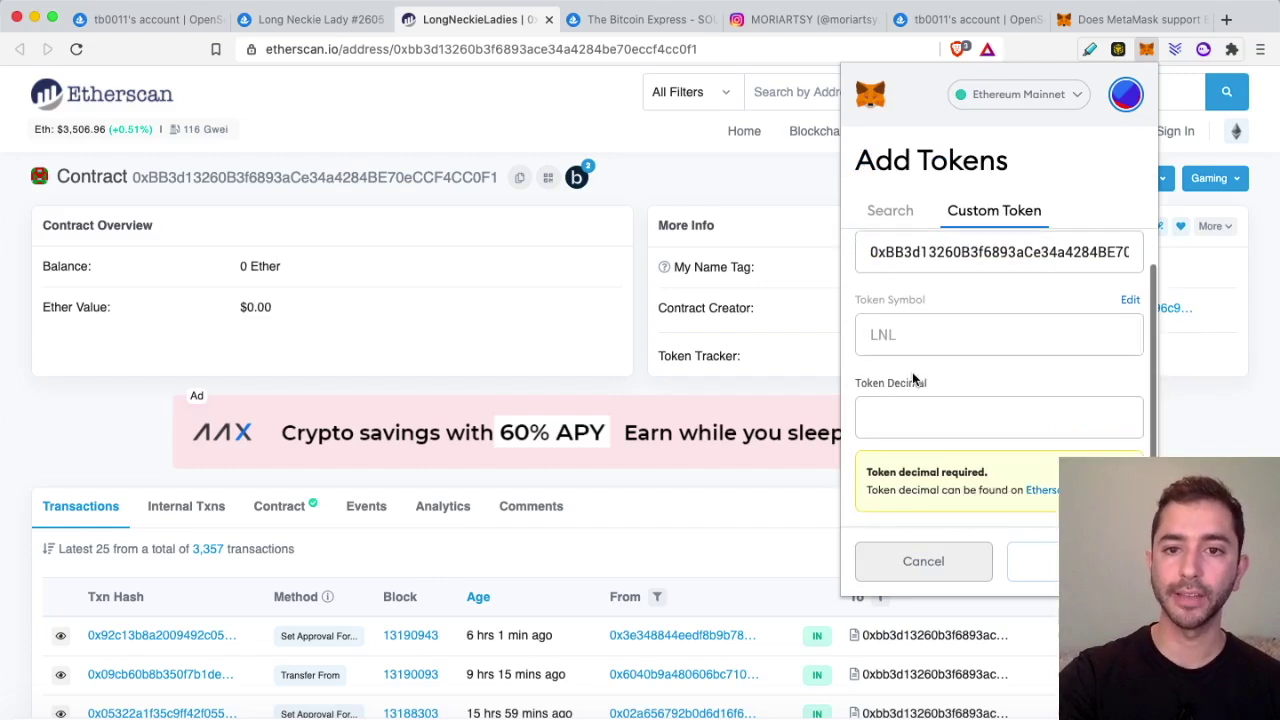
click(910, 414)
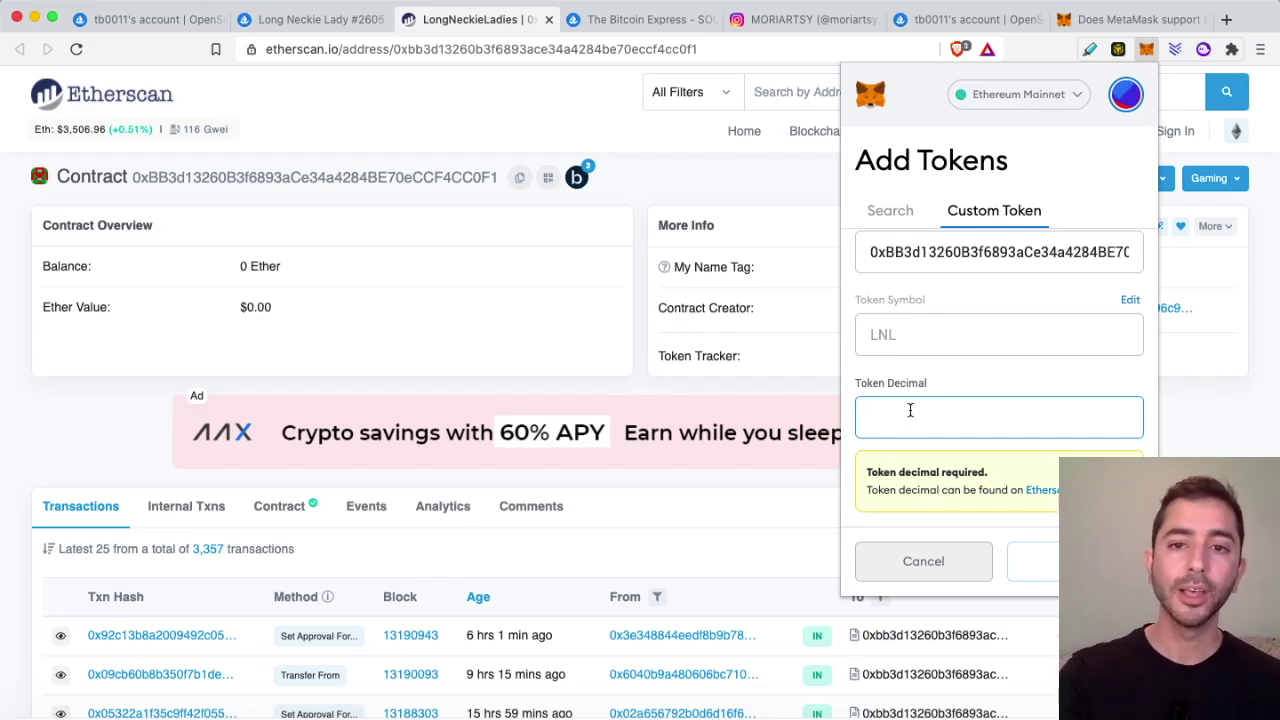
- Try token decimals 3 and then 1 for LNL on the confirmation screen
text(3)
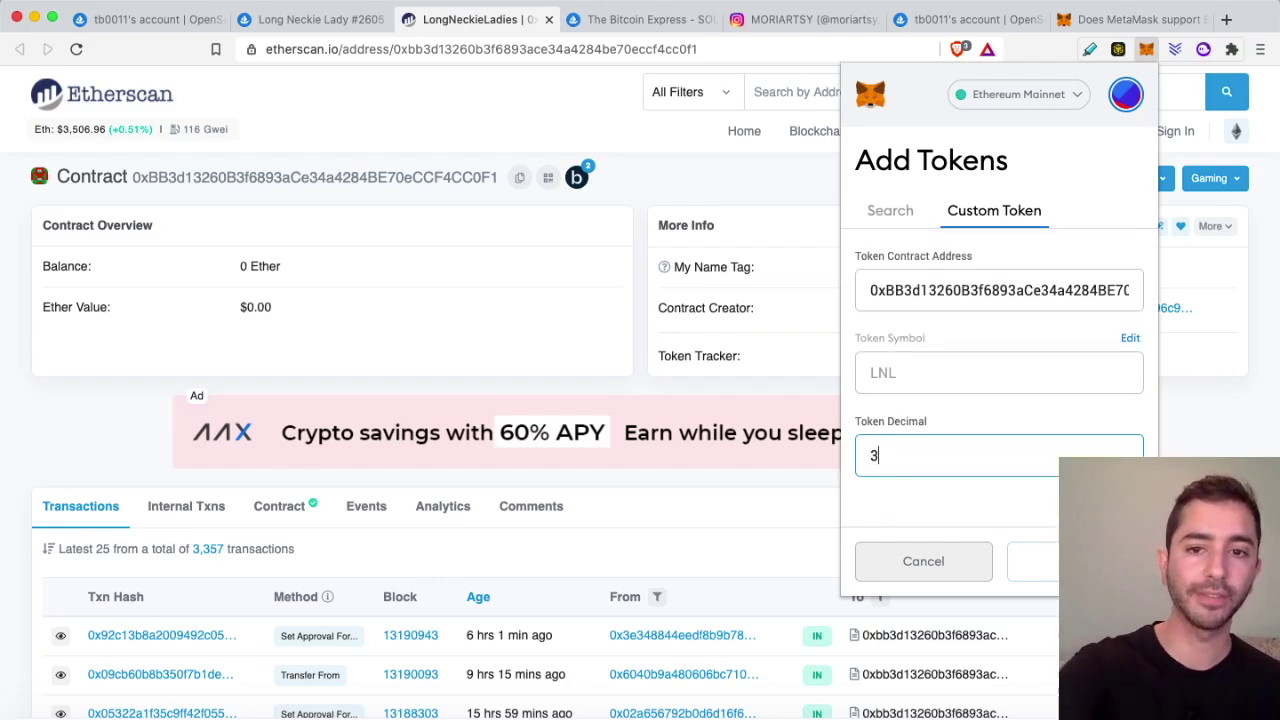
click(1045, 556)
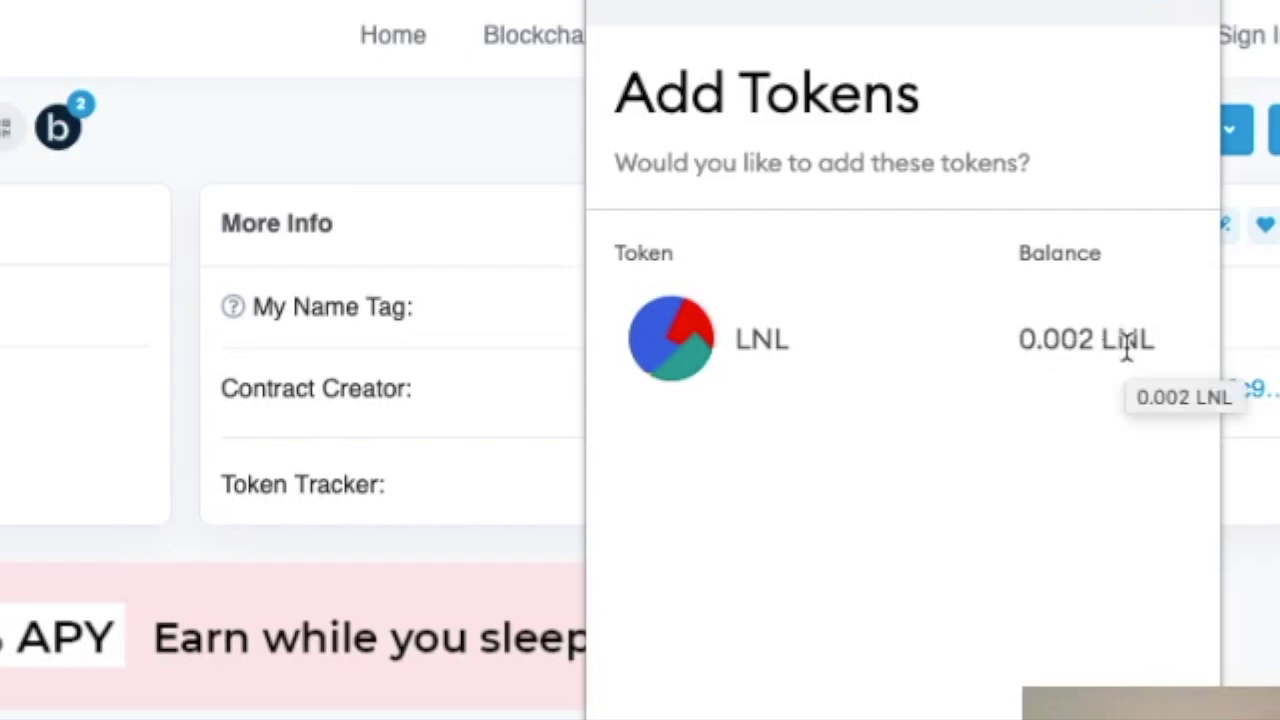
click(790, 712)
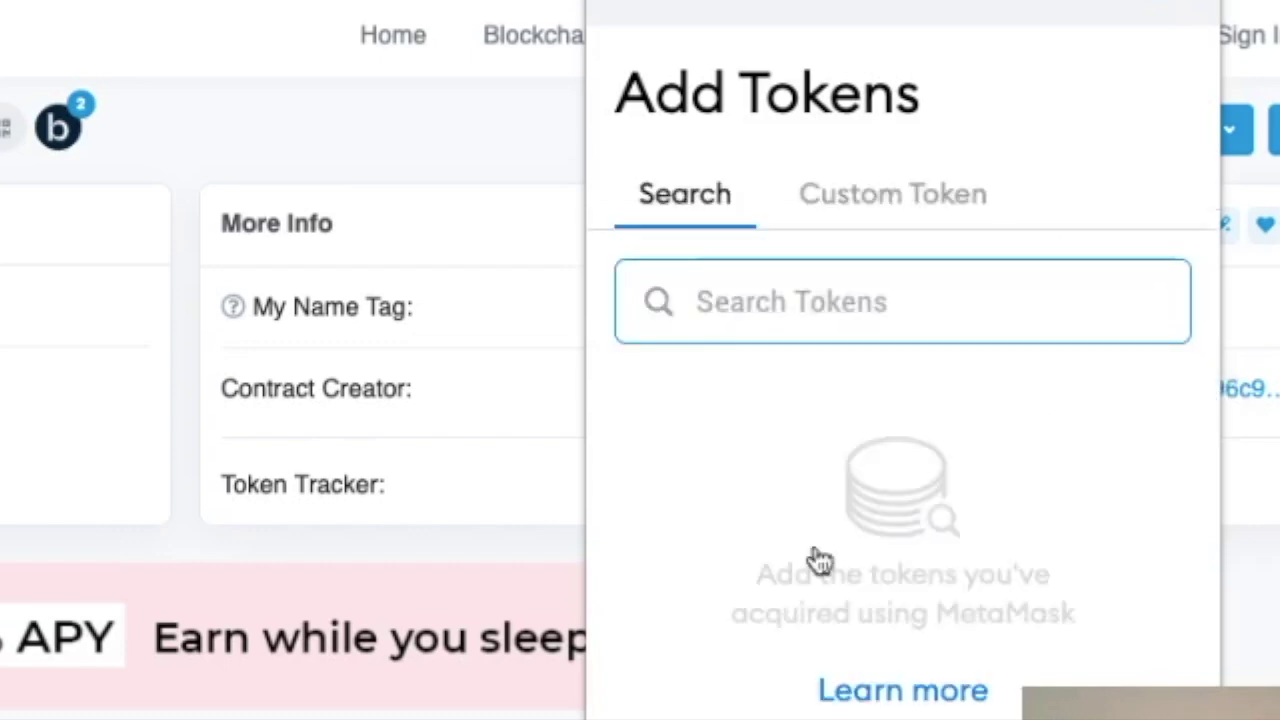
click(849, 218)
click(703, 675)
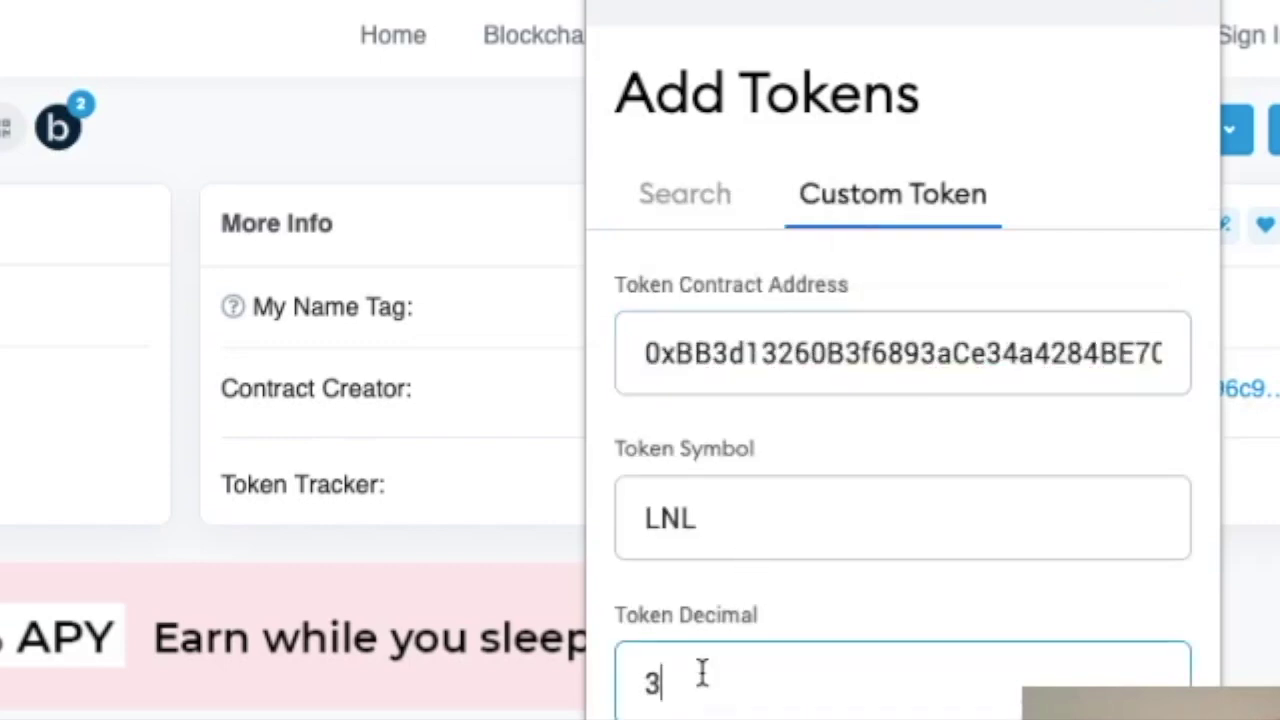
key(BackSpace)
text(1)
key(Return)
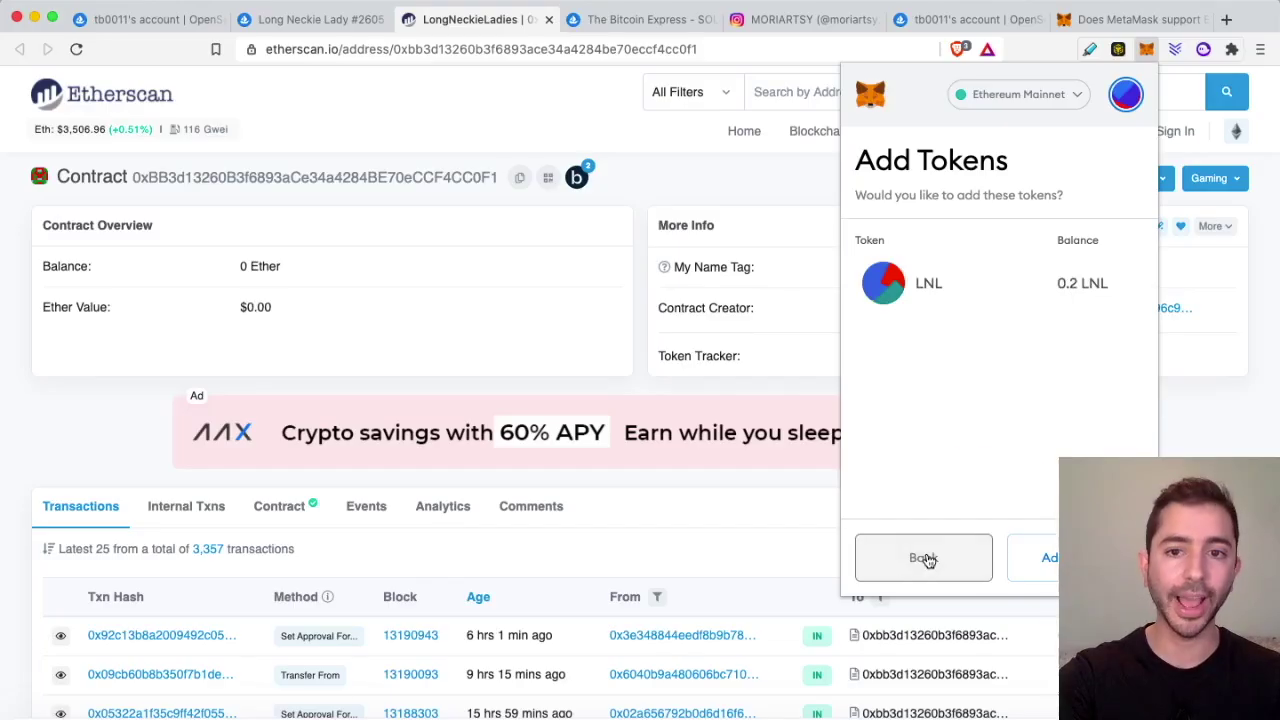
- Change the LNL decimal to 0 and add the token with a 2 LNL balance
click(926, 557)
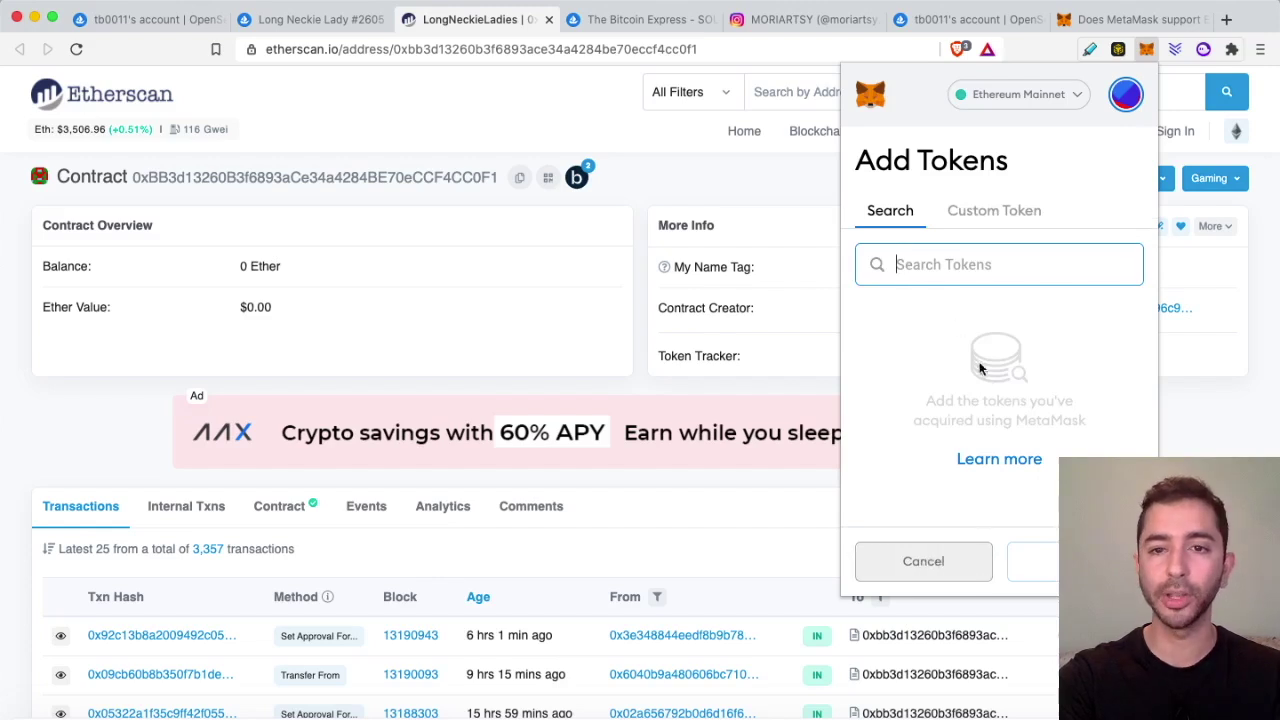
click(991, 210)
click(909, 460)
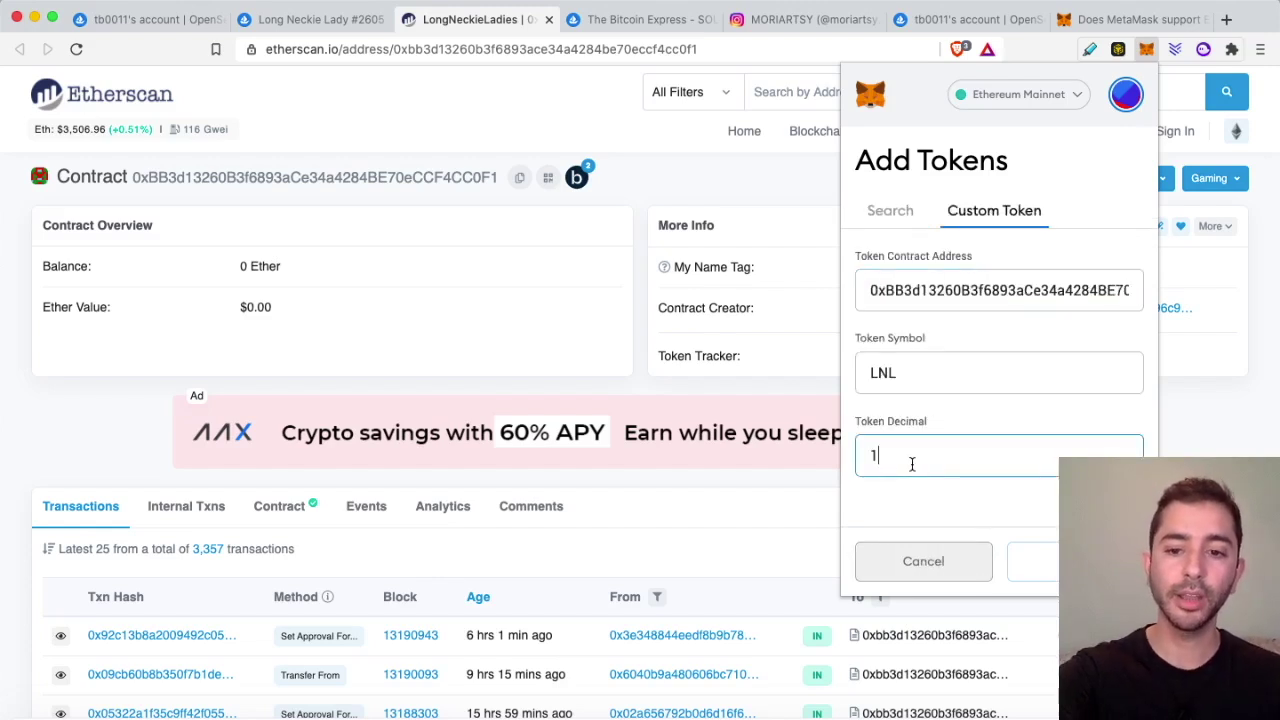
key(BackSpace)
text(0)
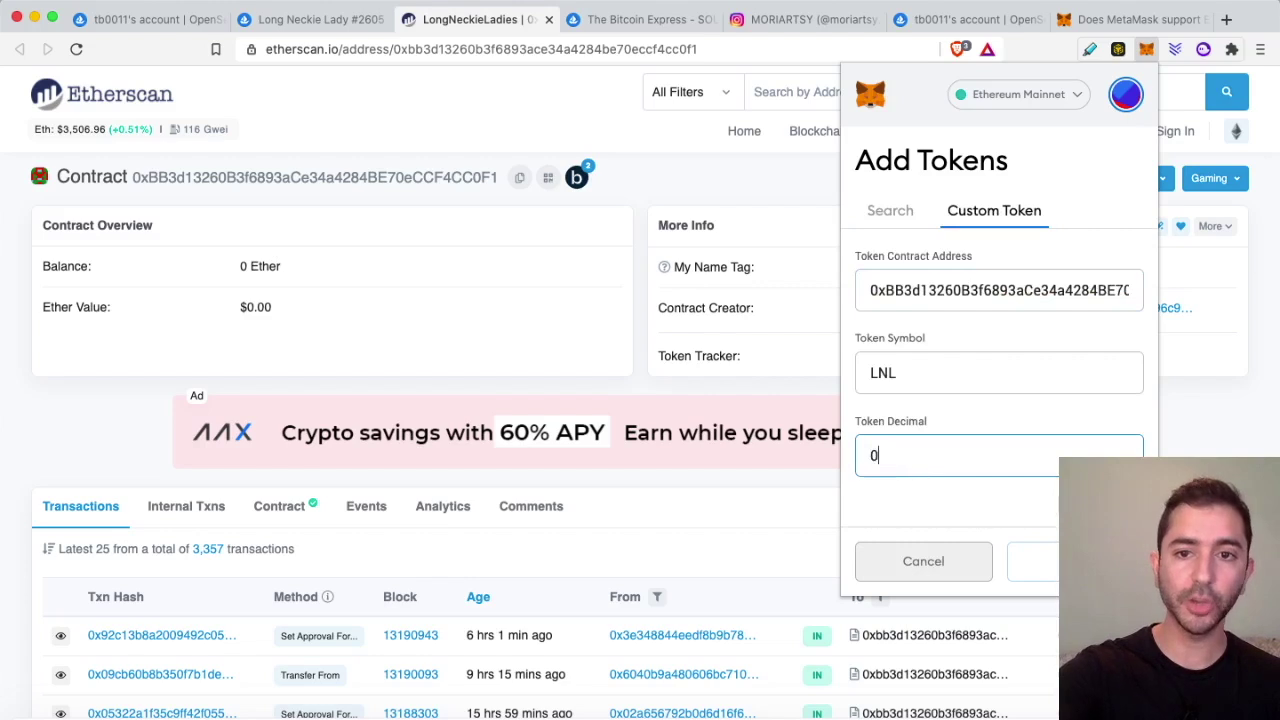
click(1040, 561)
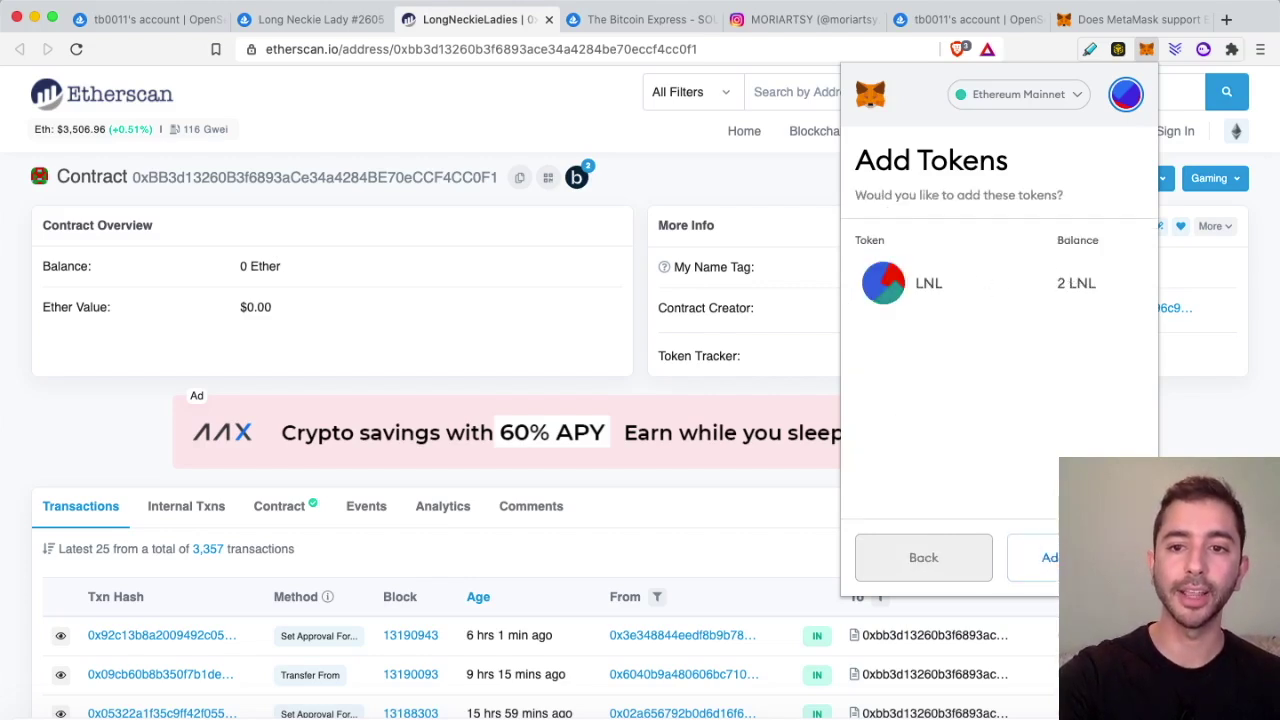
click(1050, 557)
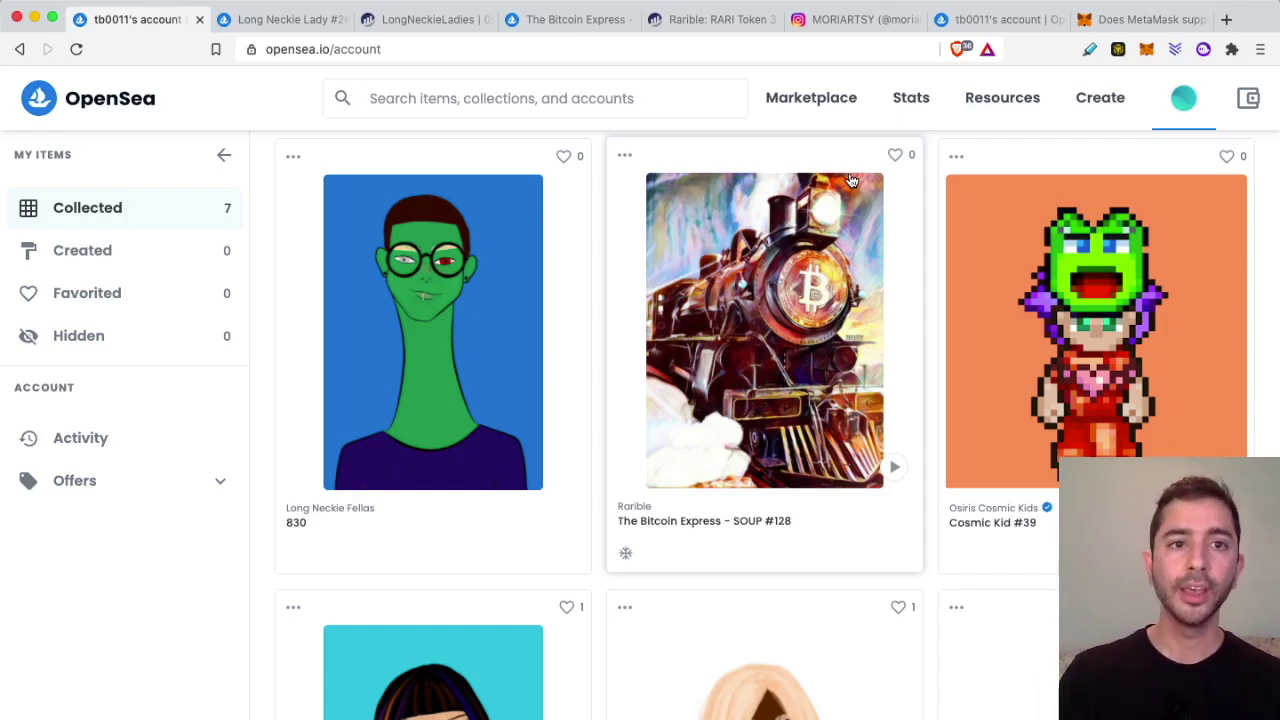
- View The Bitcoin Express - SOUP #128 page and the artist's Instagram, and check MetaMask's token list
click(571, 18)
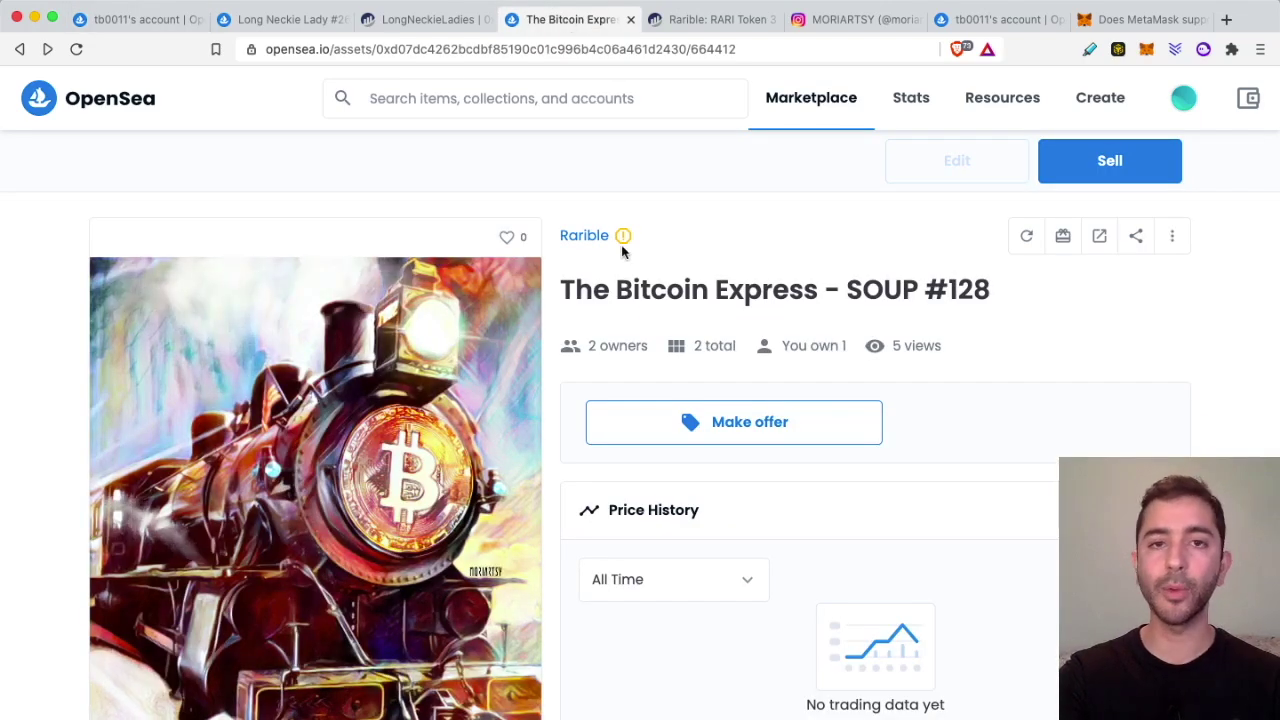
click(815, 28)
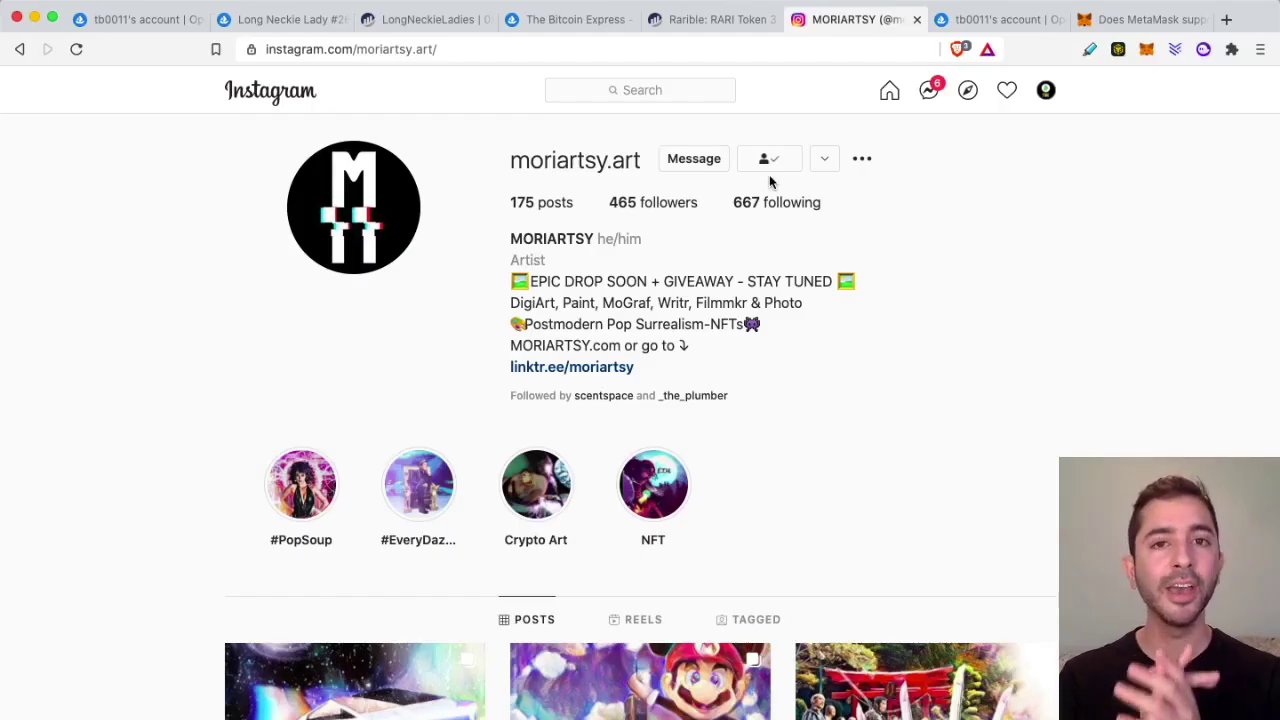
click(579, 22)
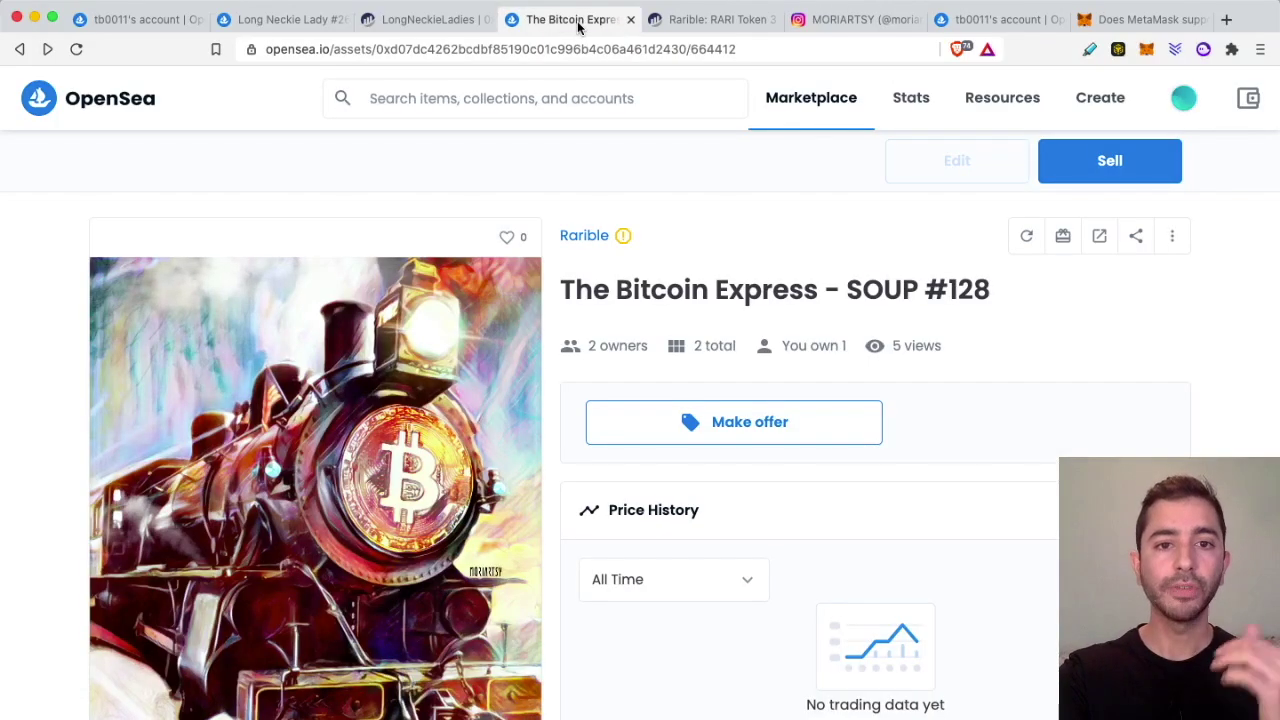
scroll(582, 266, down, 1)
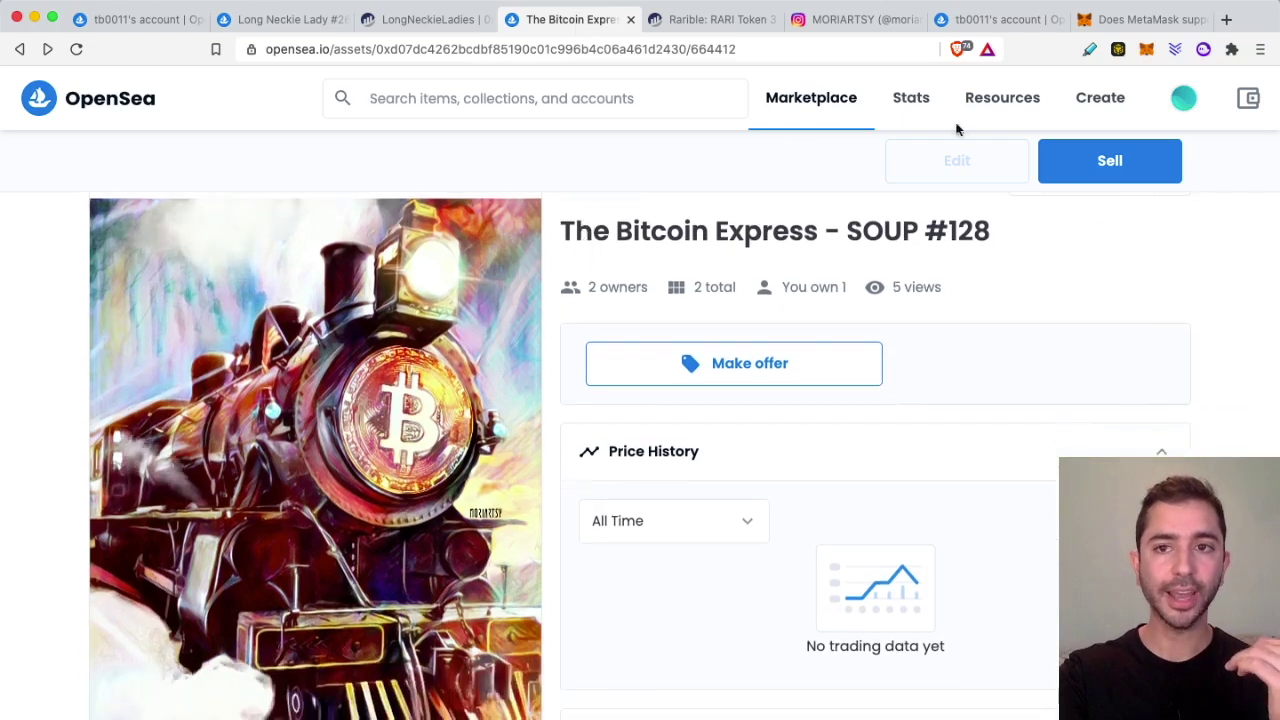
click(1147, 50)
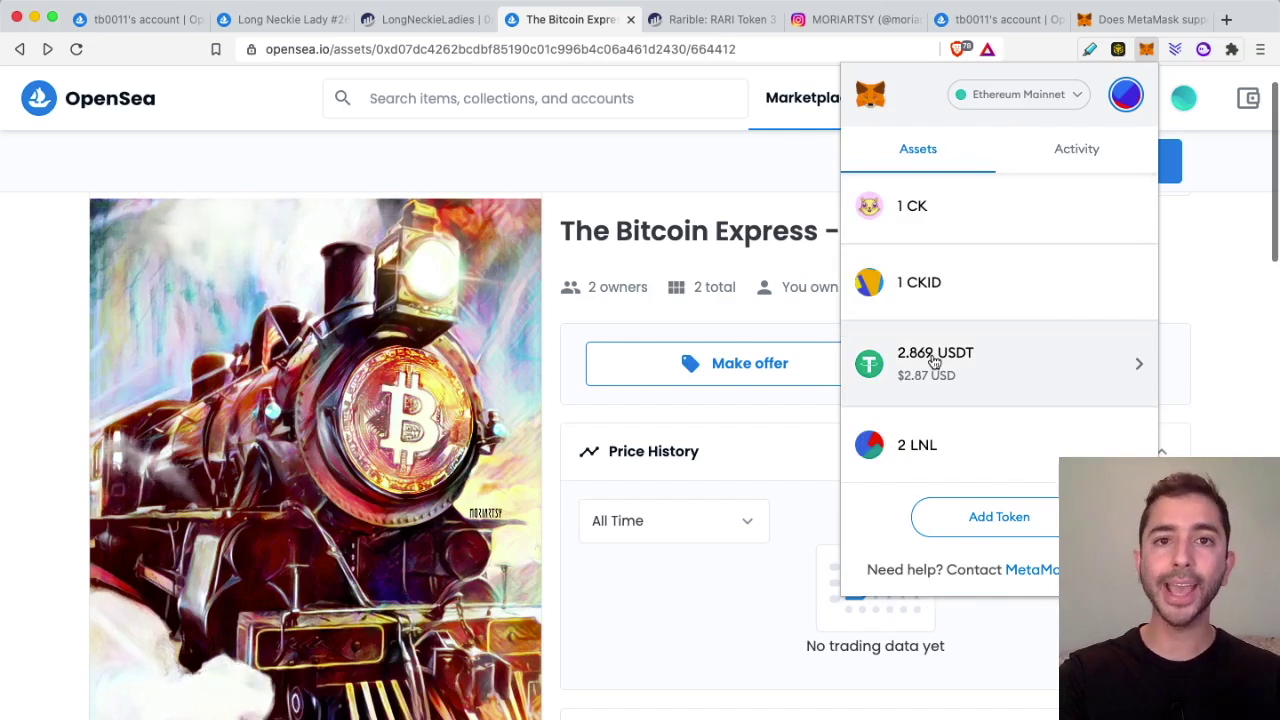
click(34, 352)
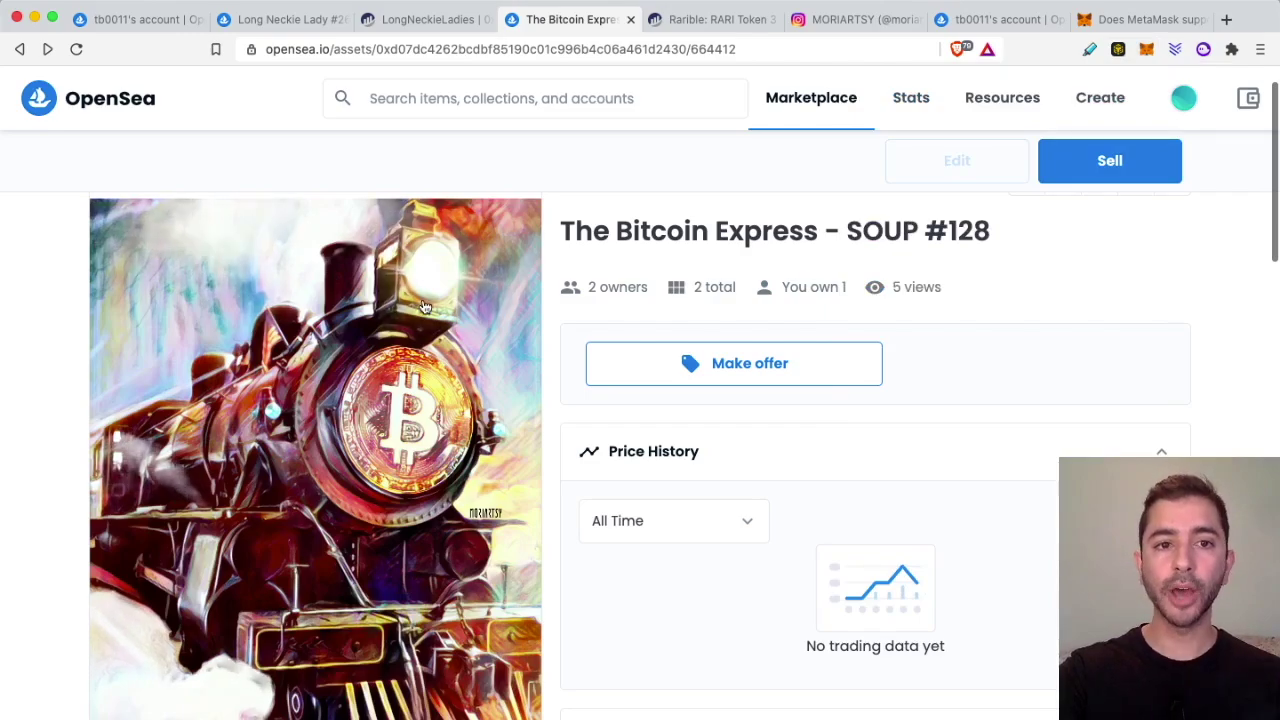
scroll(424, 306, down, 8)
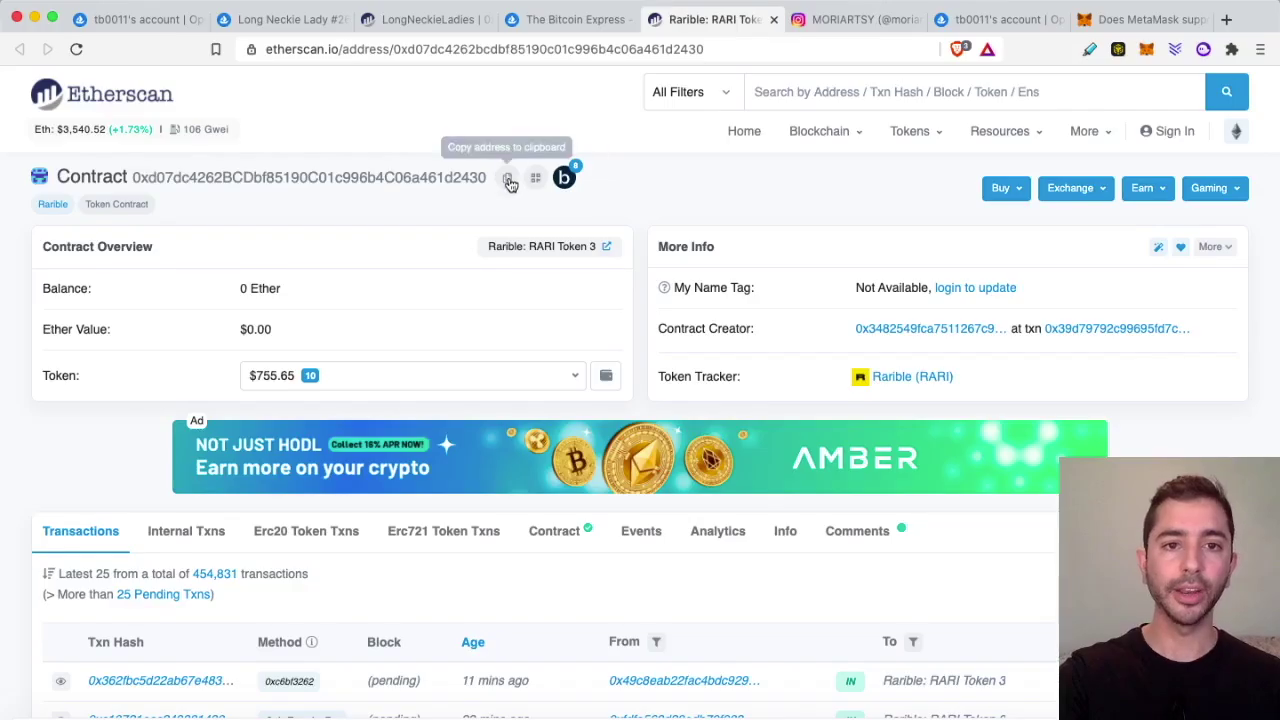
- Copy the Rarible RARI Token 3 address and add it to MetaMask as custom token RARI with decimal 0
click(508, 179)
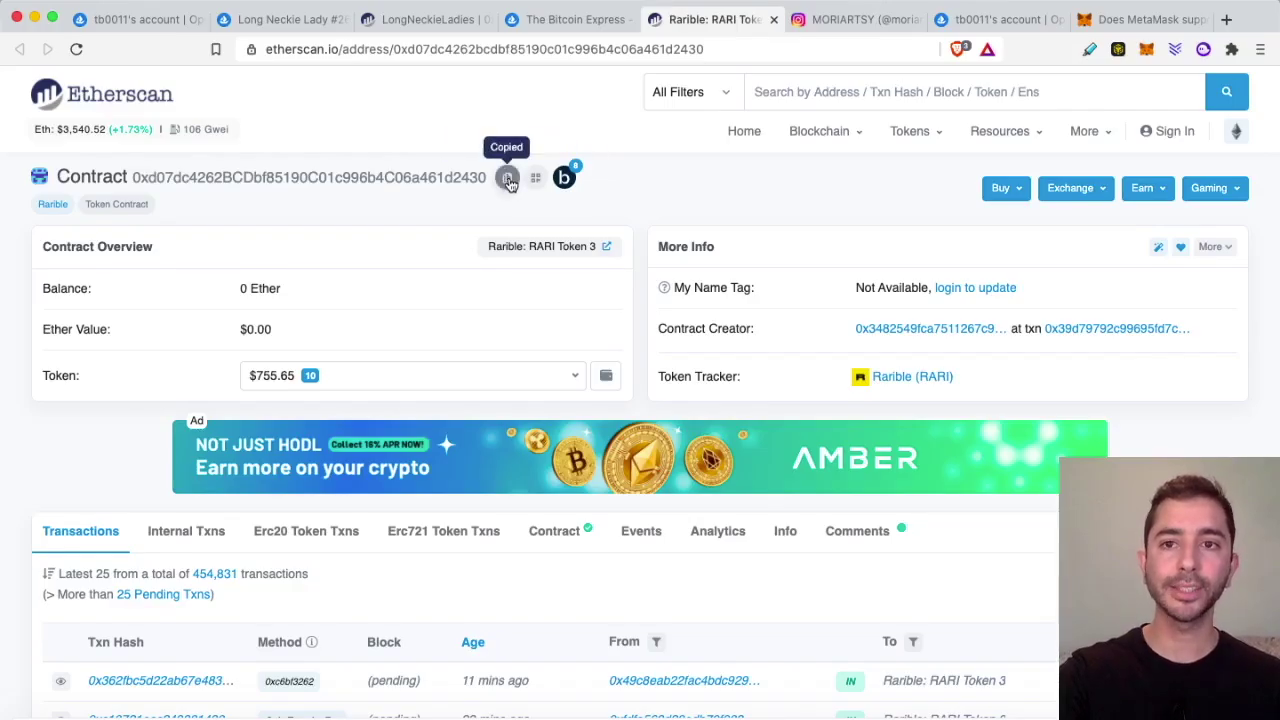
click(1146, 50)
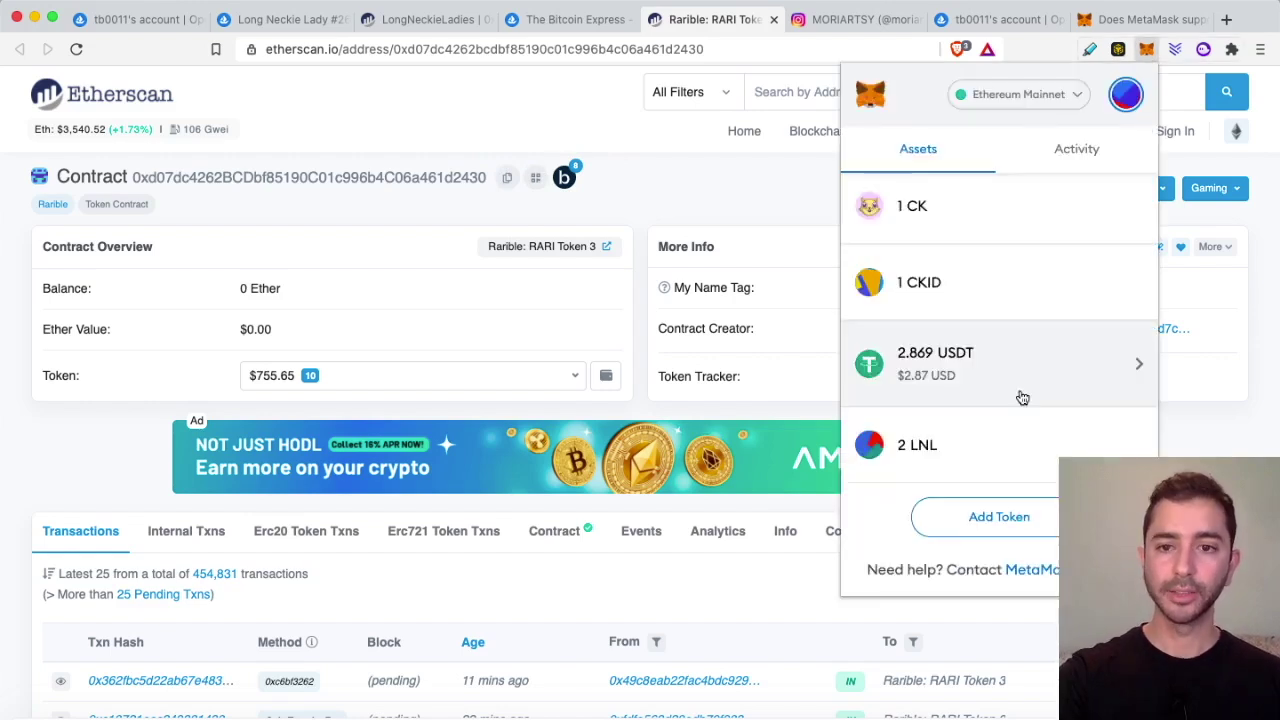
click(998, 520)
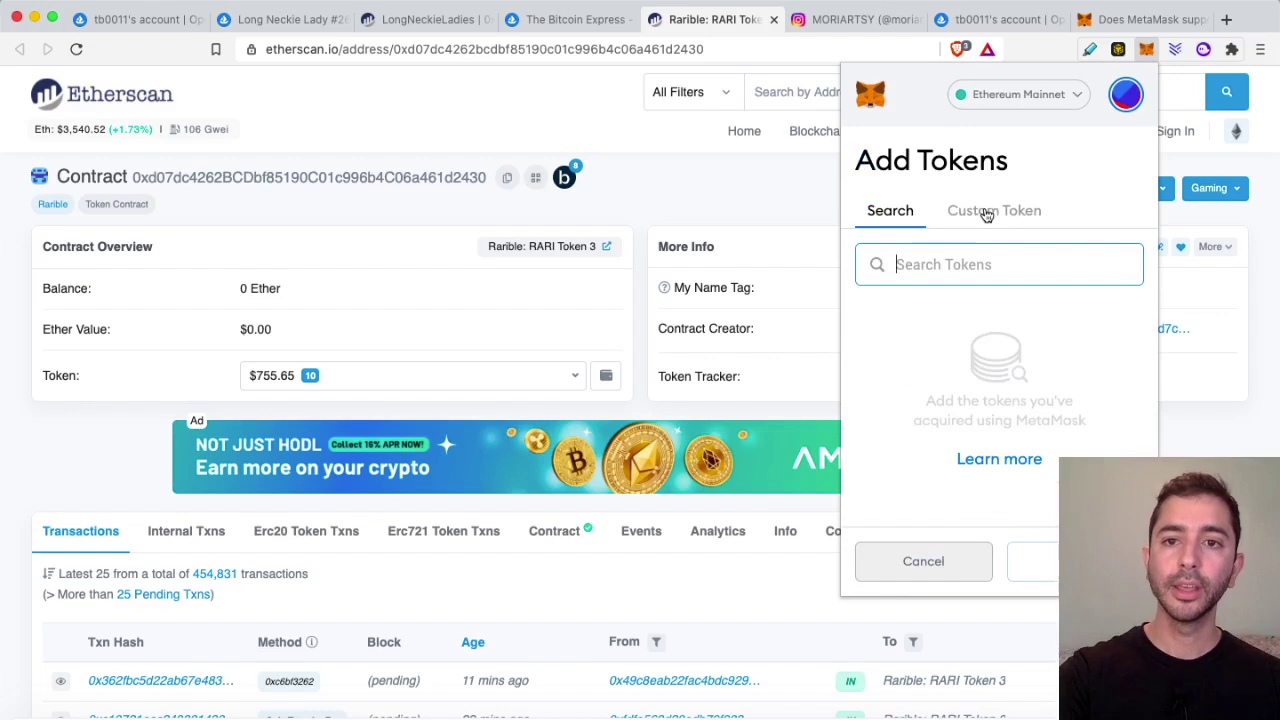
click(986, 214)
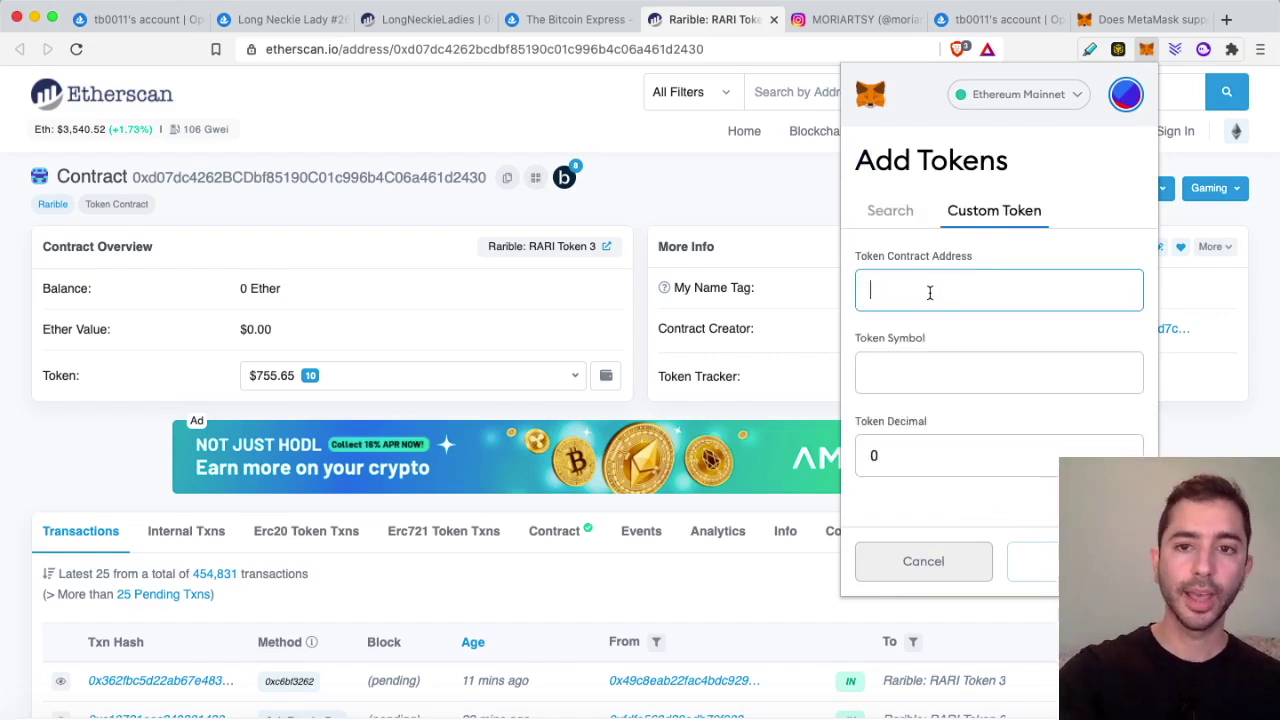
key(super+v)
scroll(1010, 245, down, 1)
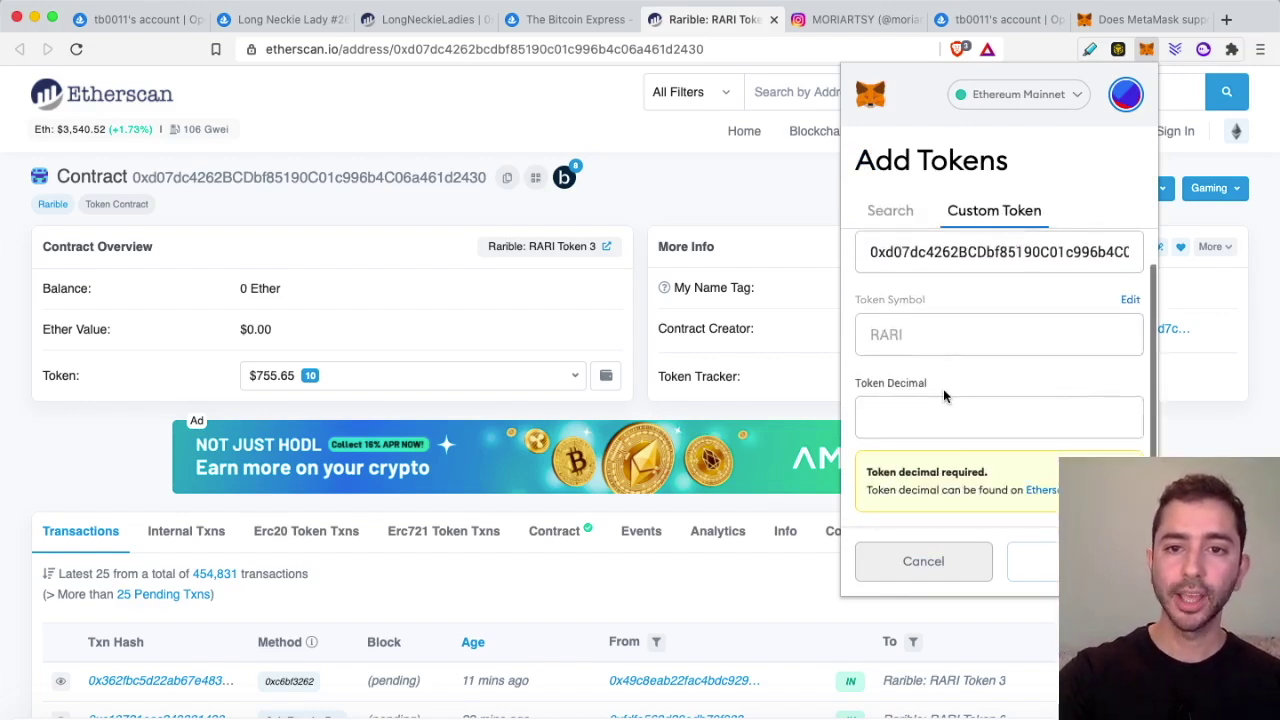
click(930, 423)
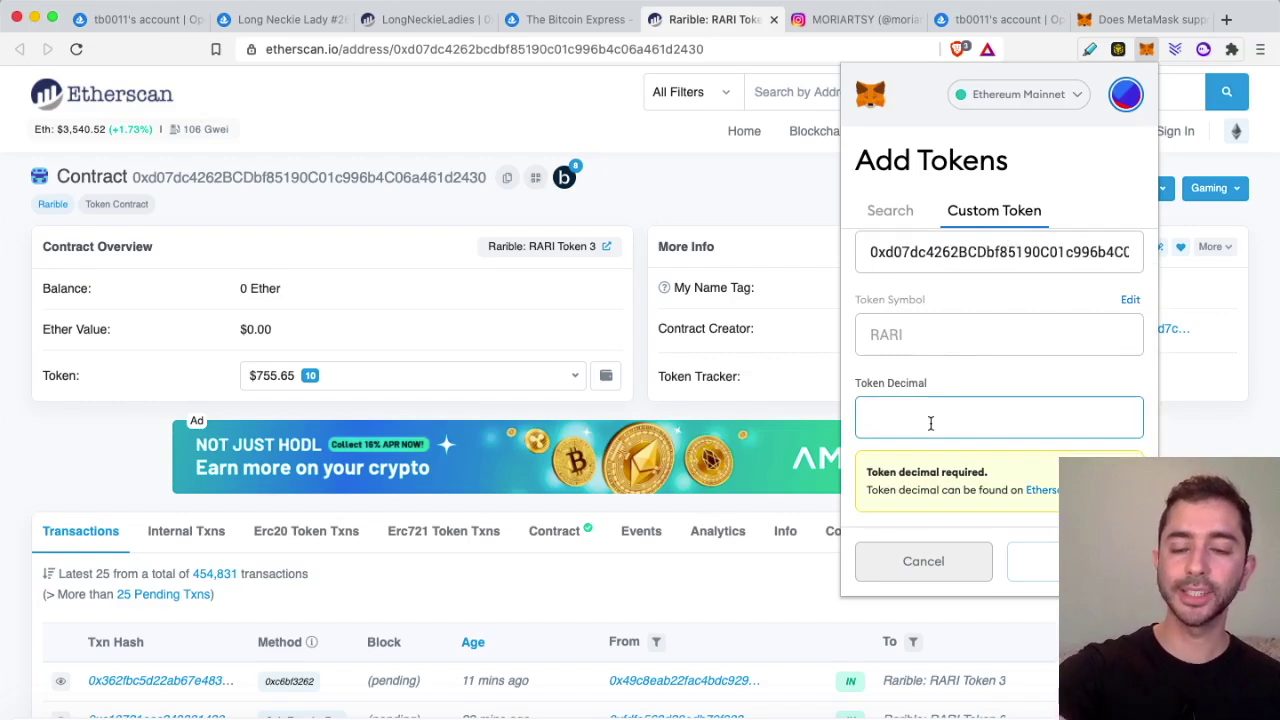
text(0)
click(1033, 561)
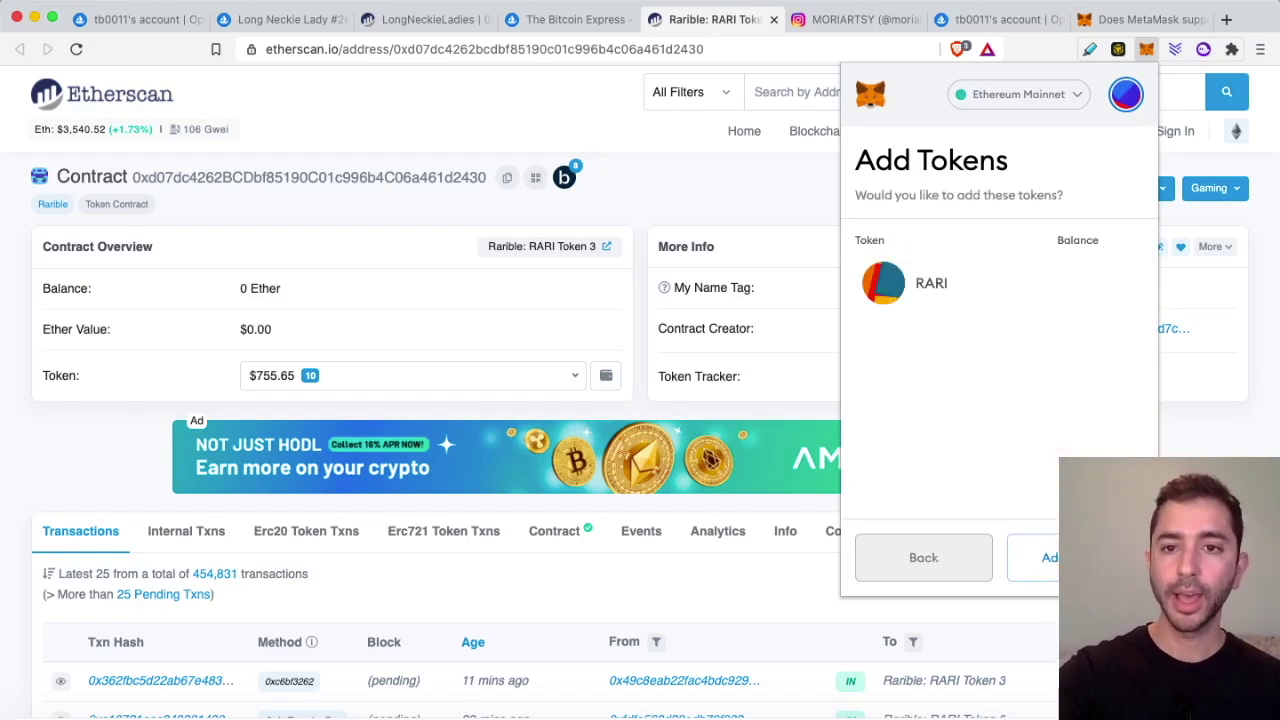
click(1045, 557)
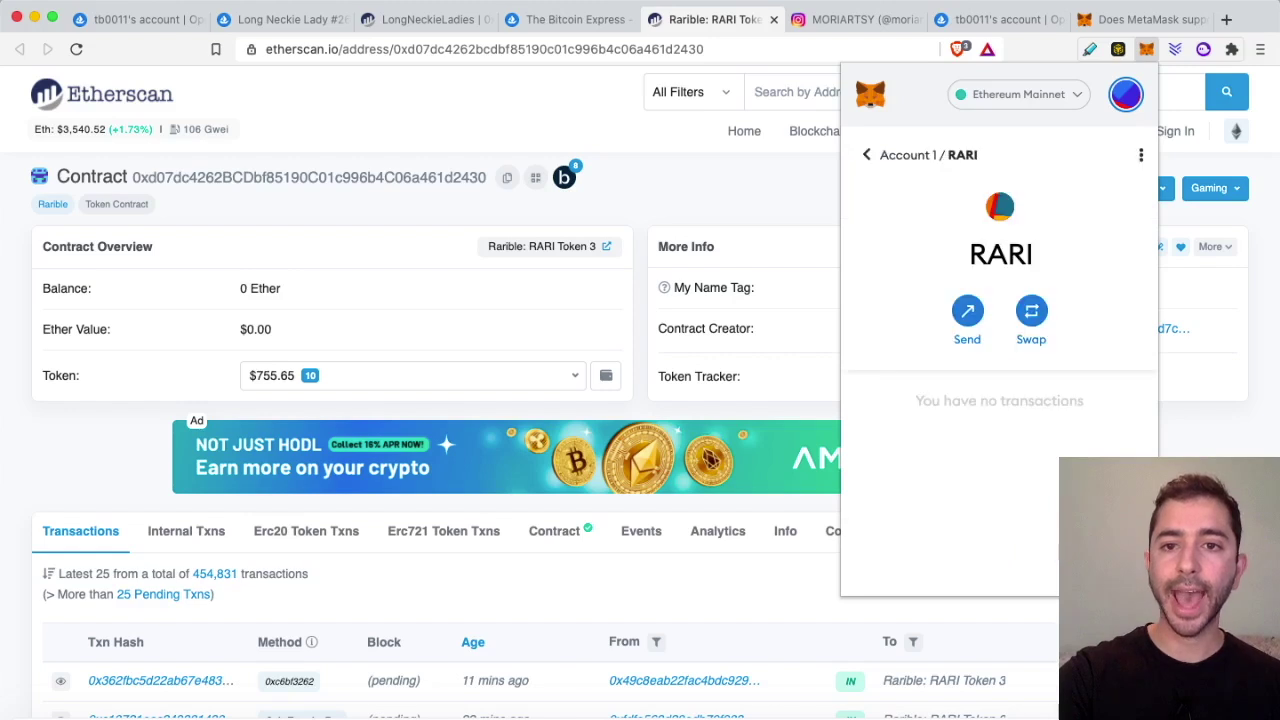
click(866, 156)
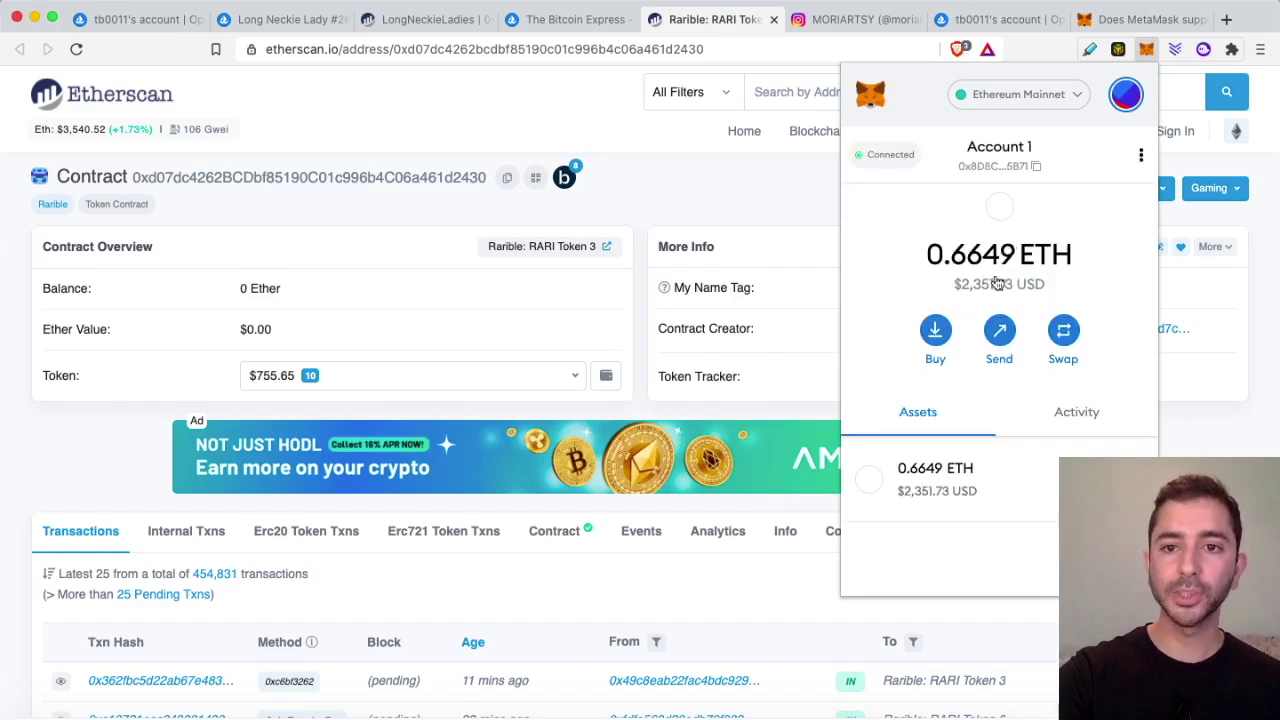
- Find 0 RARI in the asset list, open its details and try Send, then close MetaMask
scroll(1005, 290, down, 2)
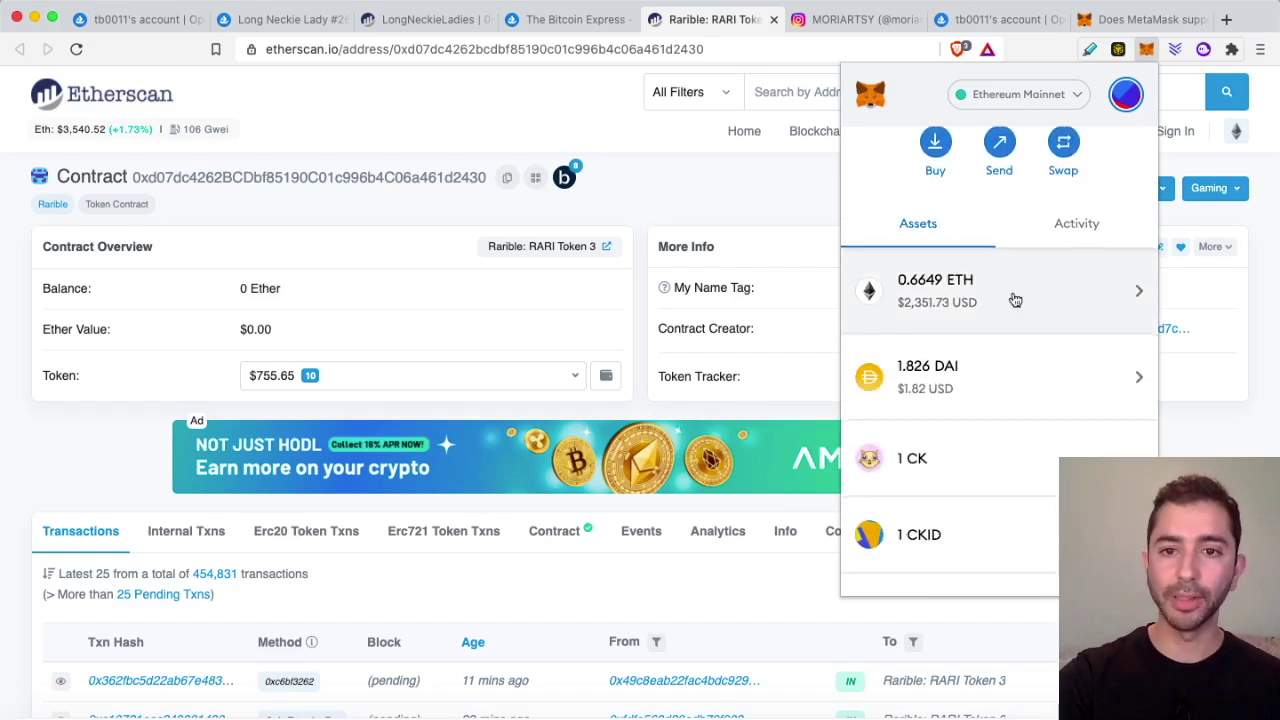
scroll(1008, 305, down, 3)
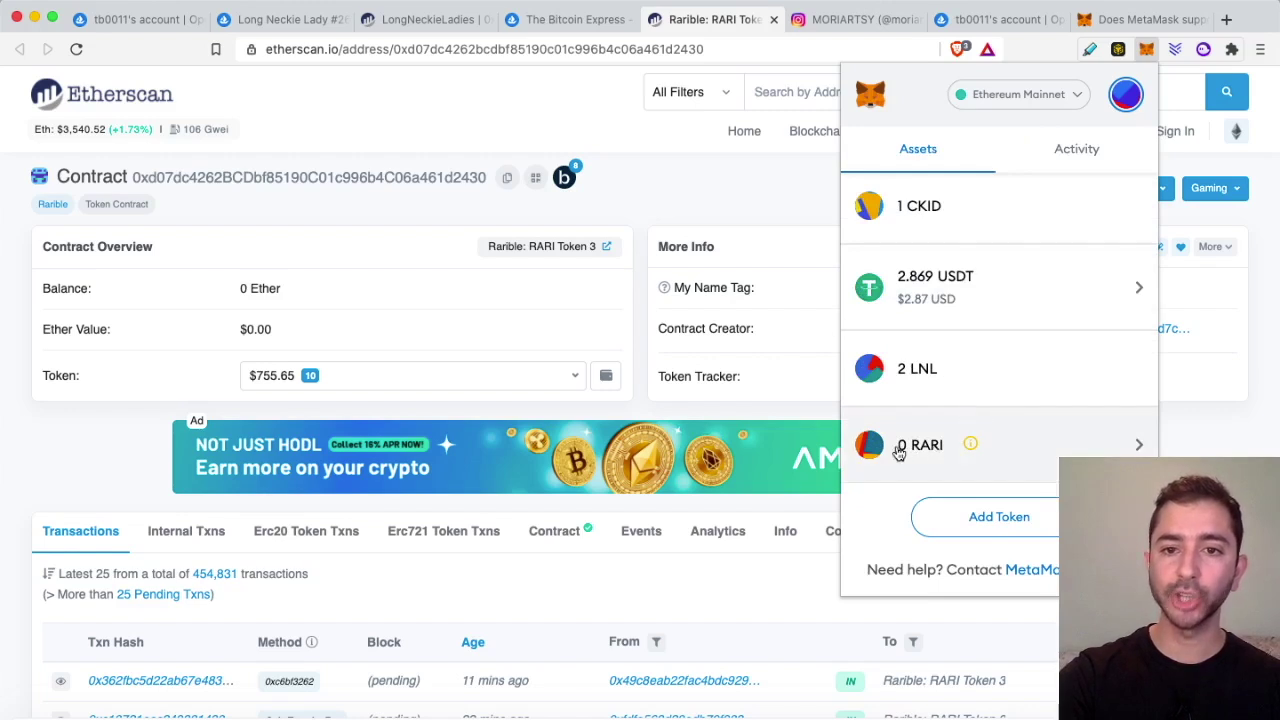
mouse_move(971, 445)
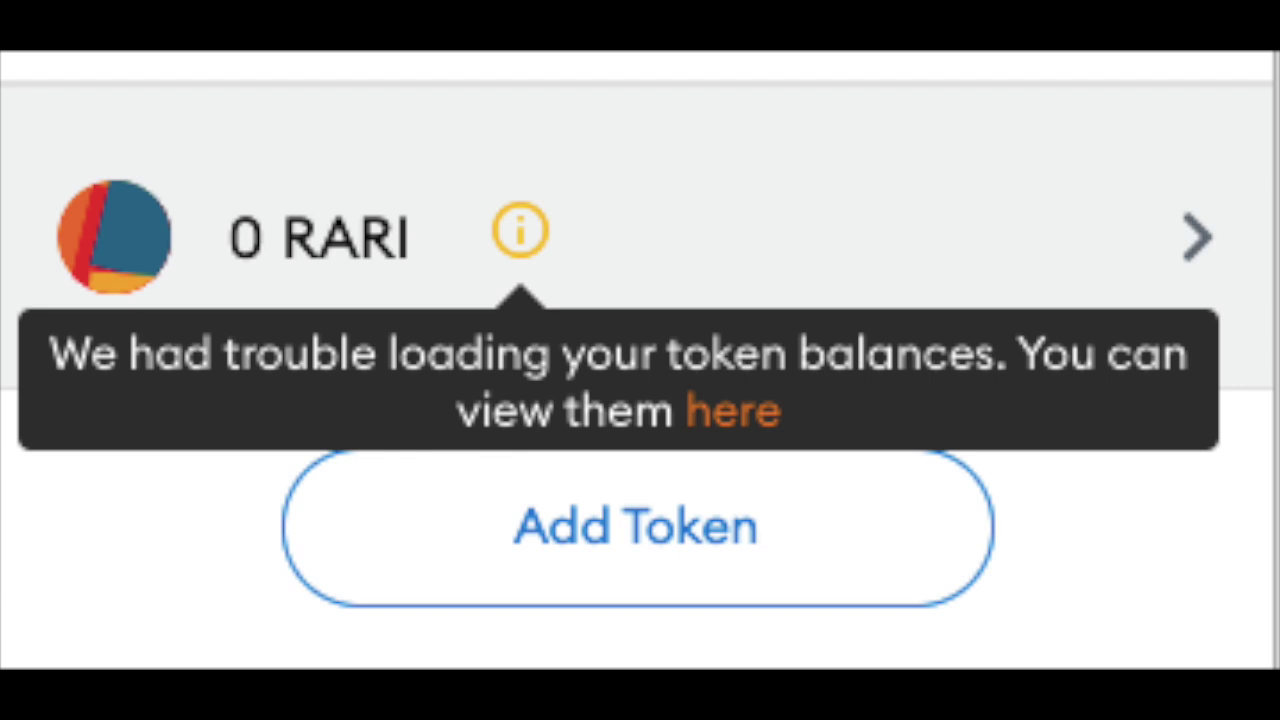
click(740, 296)
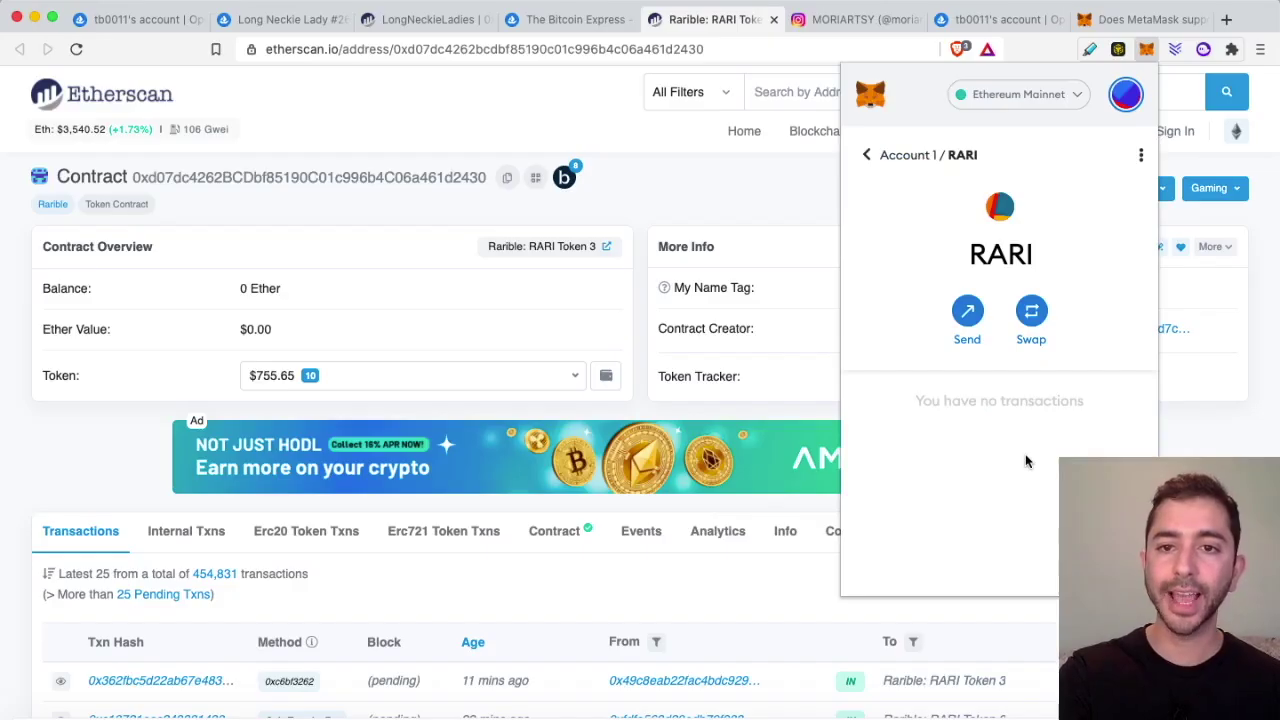
click(968, 318)
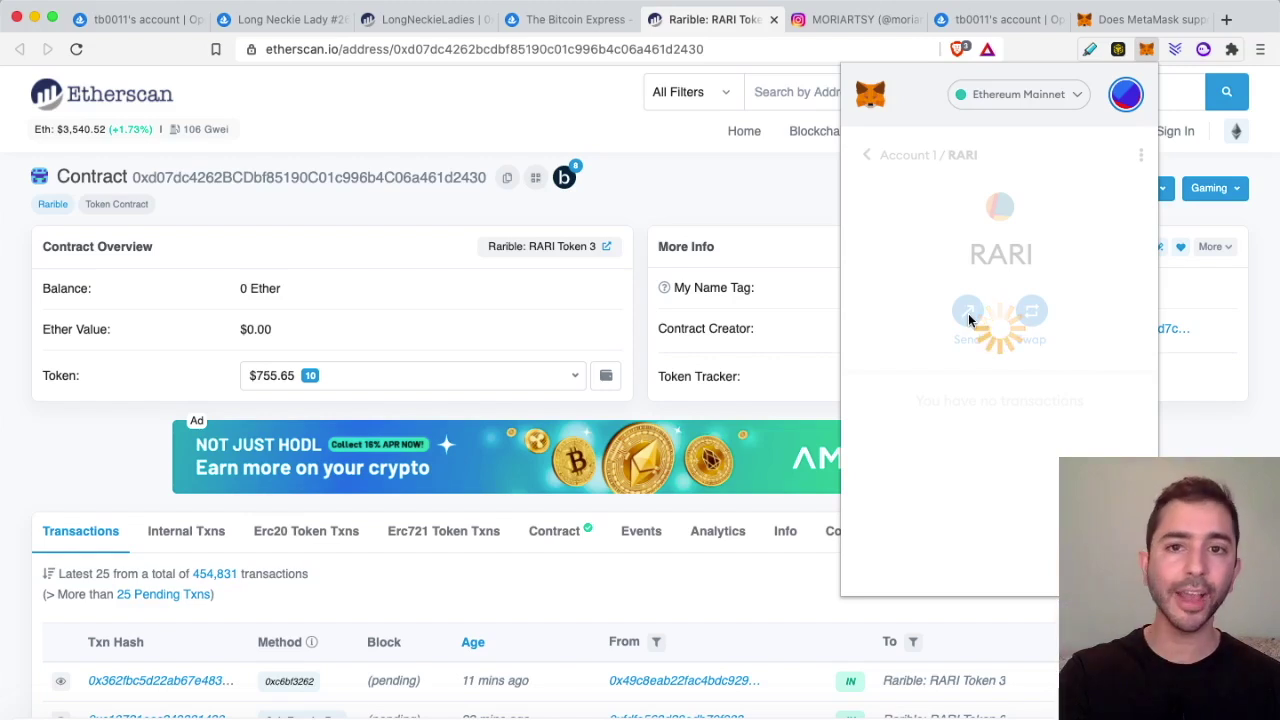
click(726, 163)
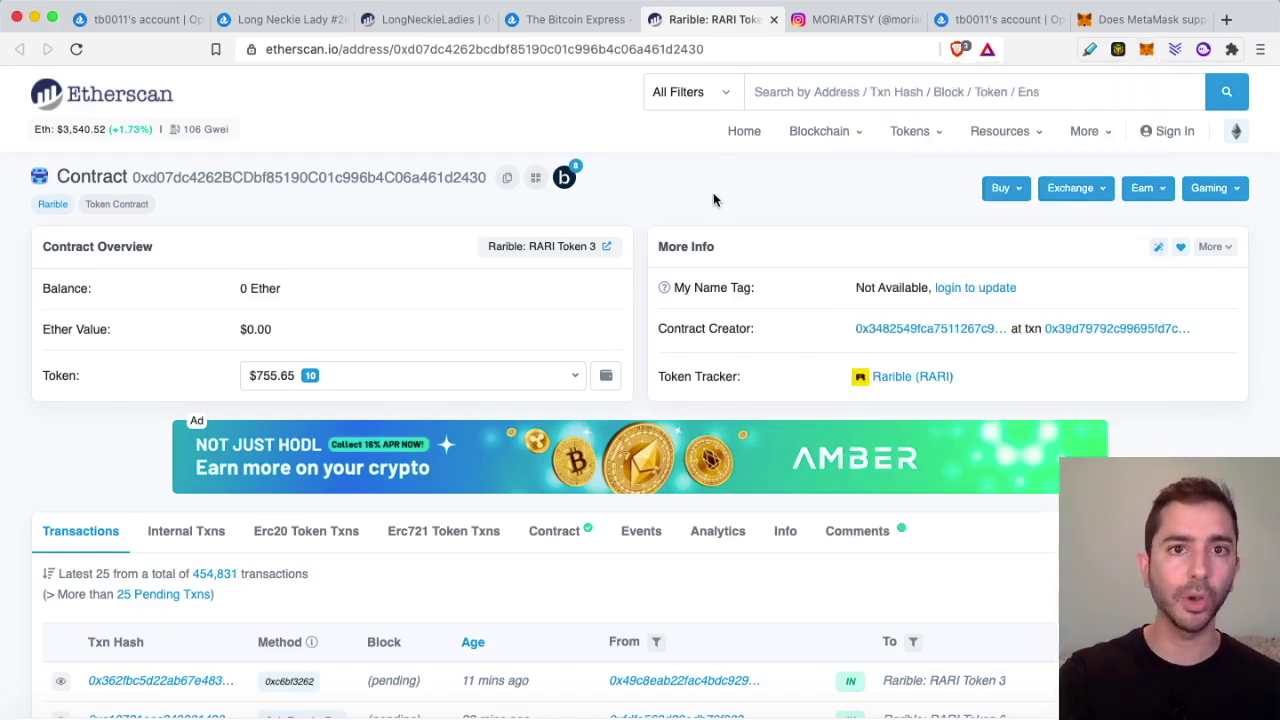
- Read the 'Does MetaMask support ERC 1155?' article, then return to The Bitcoin Express OpenSea page
click(545, 18)
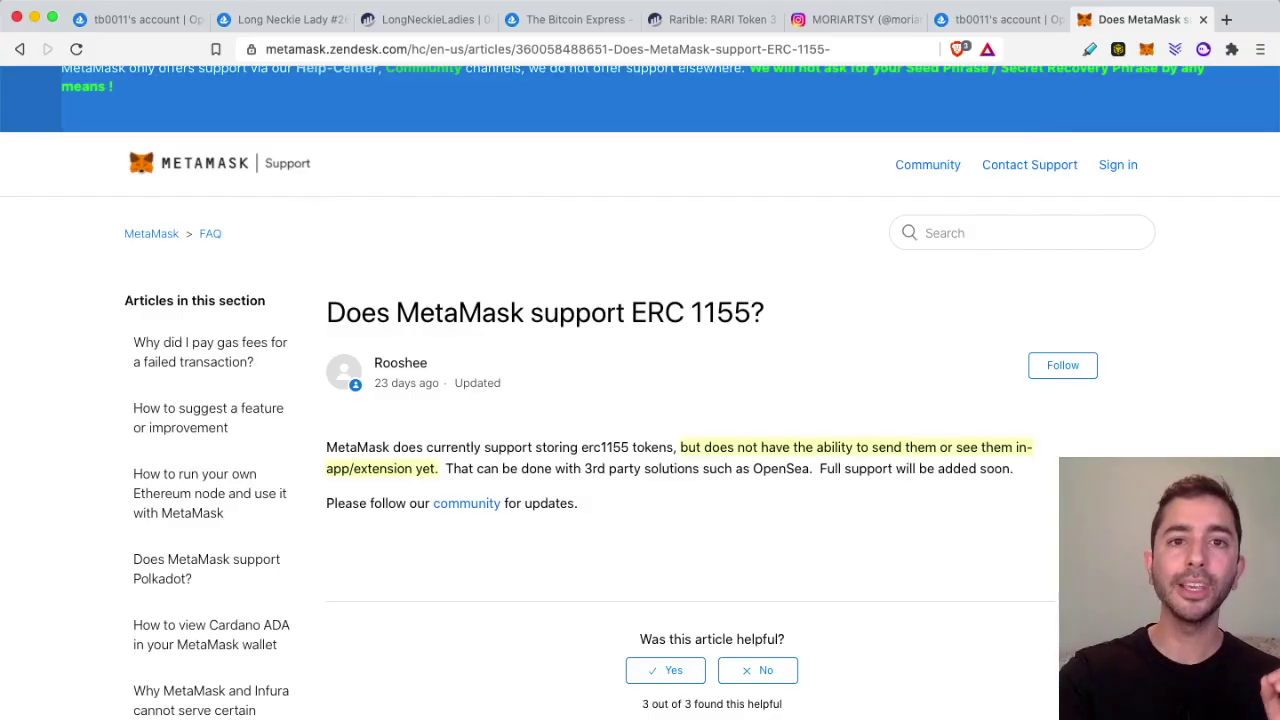
click(576, 20)
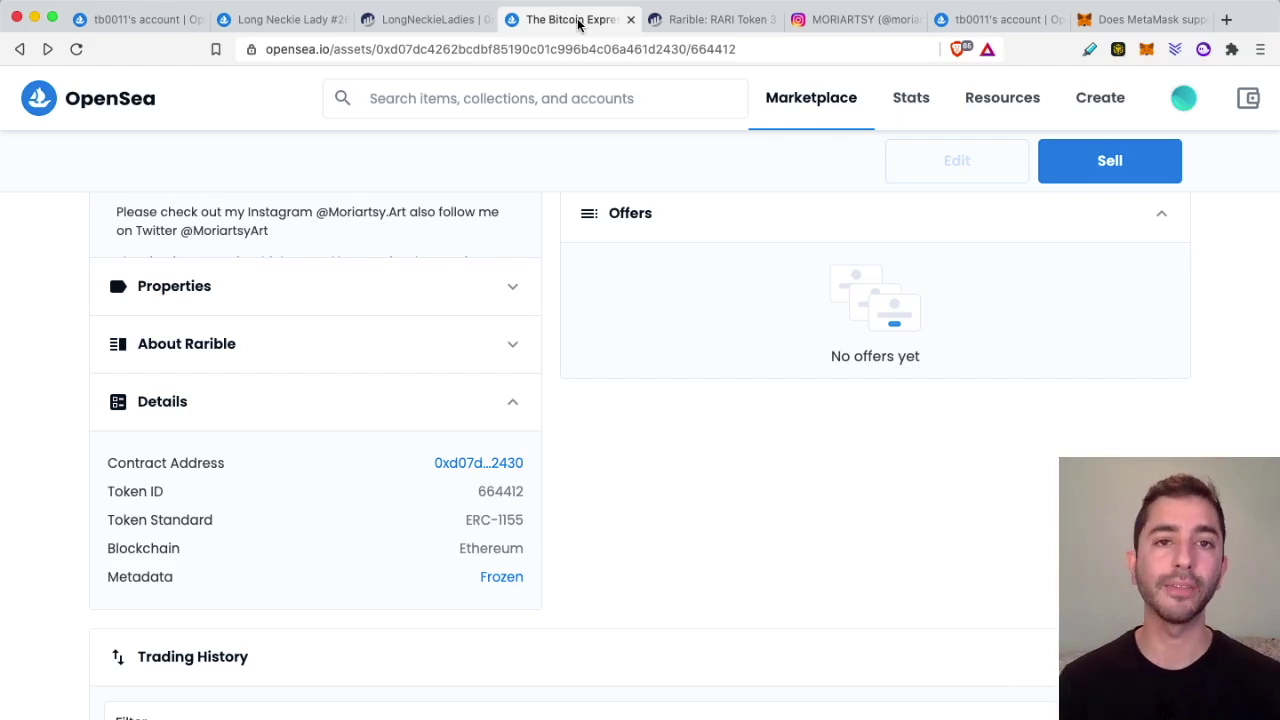
click(290, 19)
scroll(443, 266, down, 10)
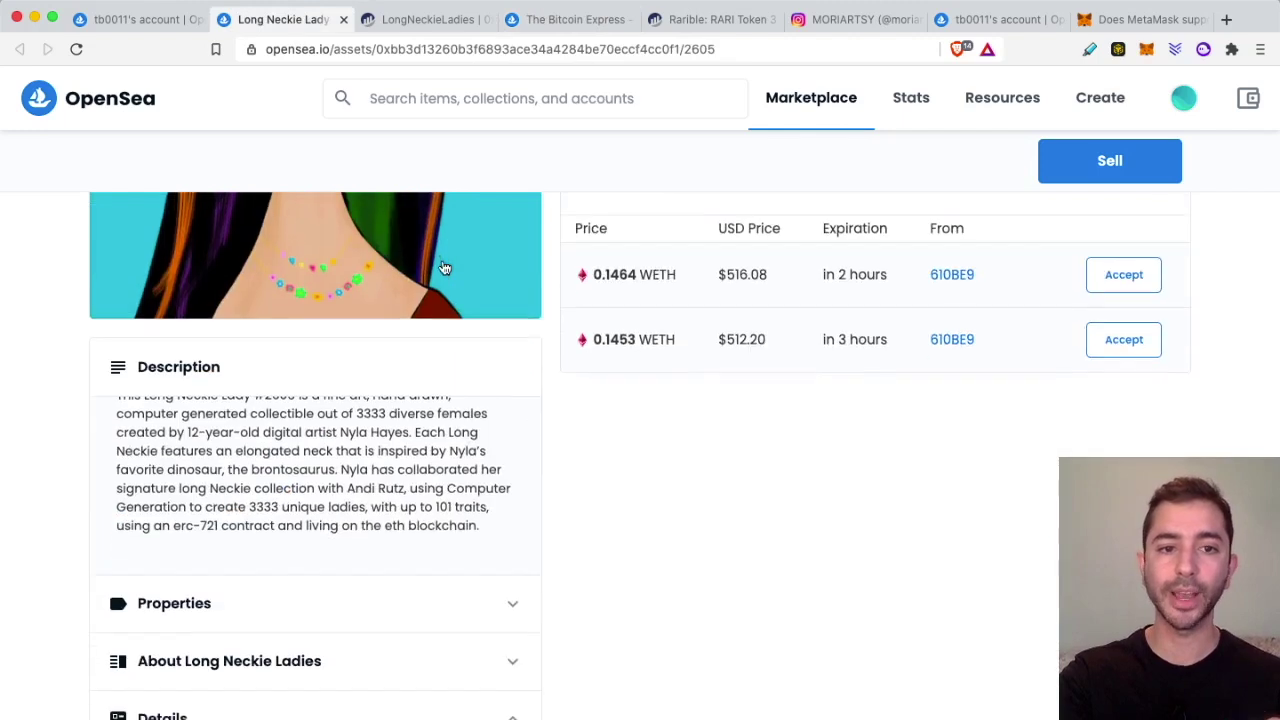
scroll(443, 266, down, 5)
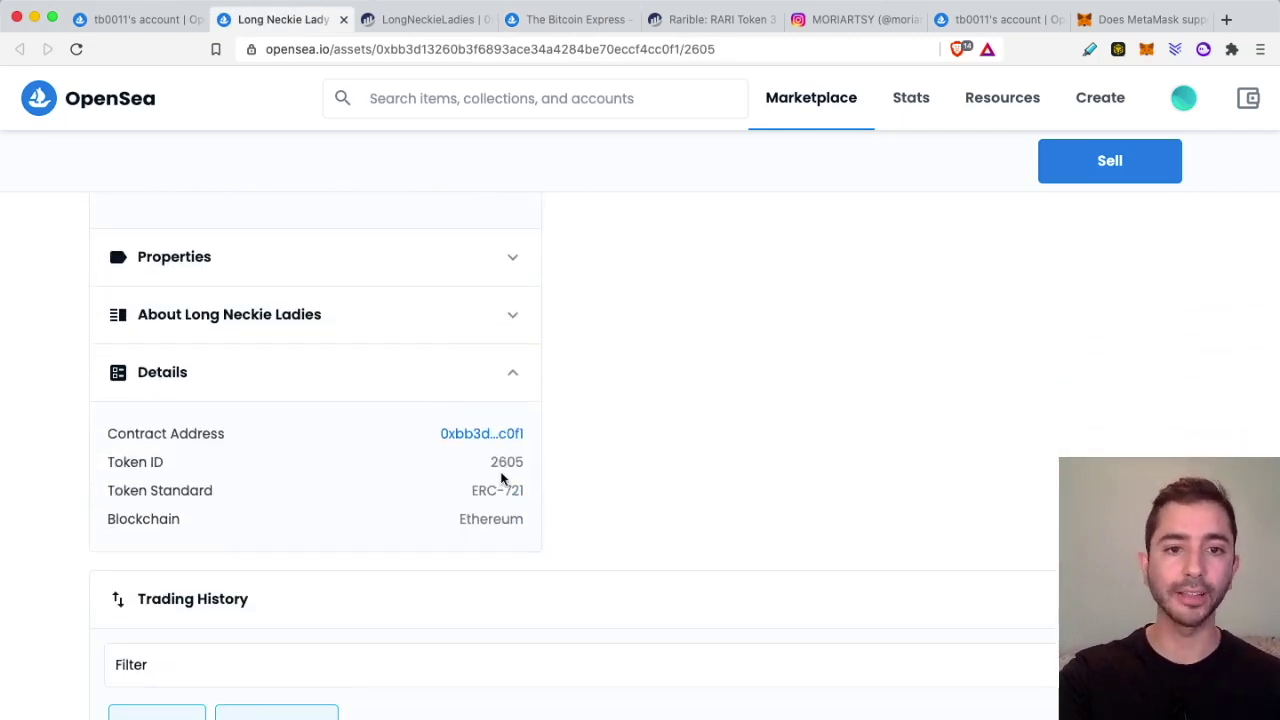
click(572, 22)
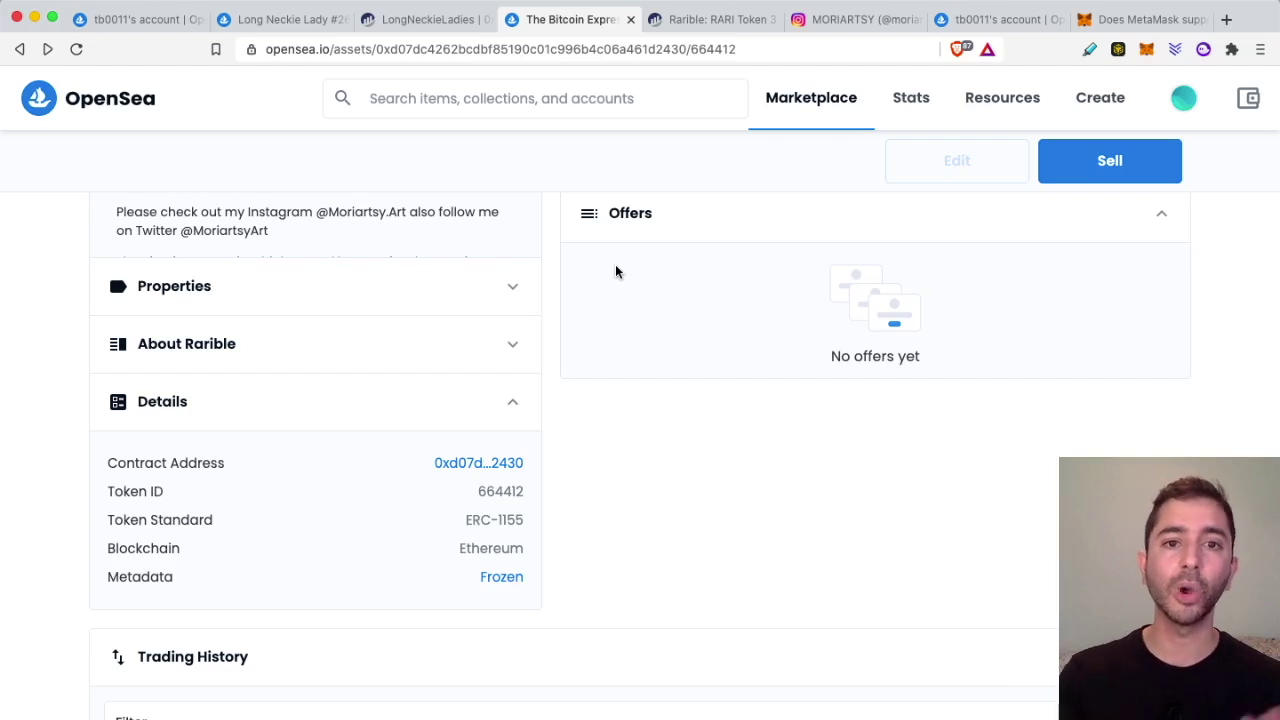
scroll(615, 264, up, 5)
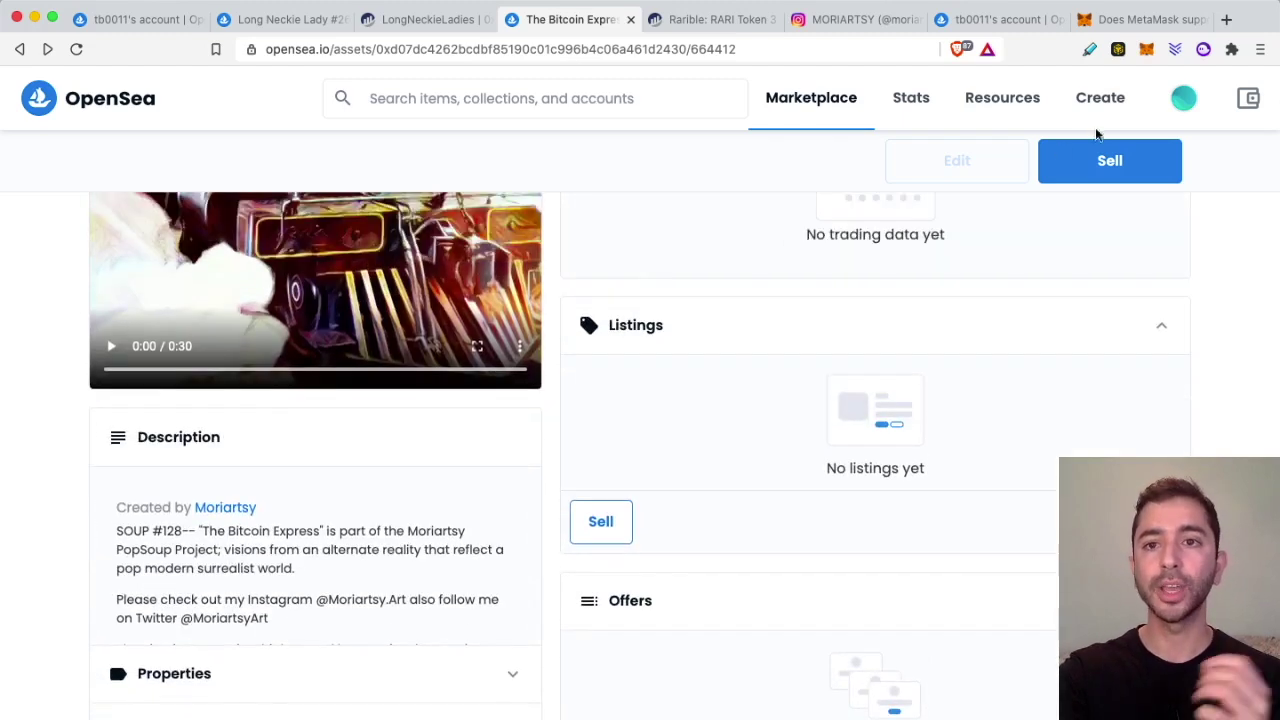
mouse_move(1183, 100)
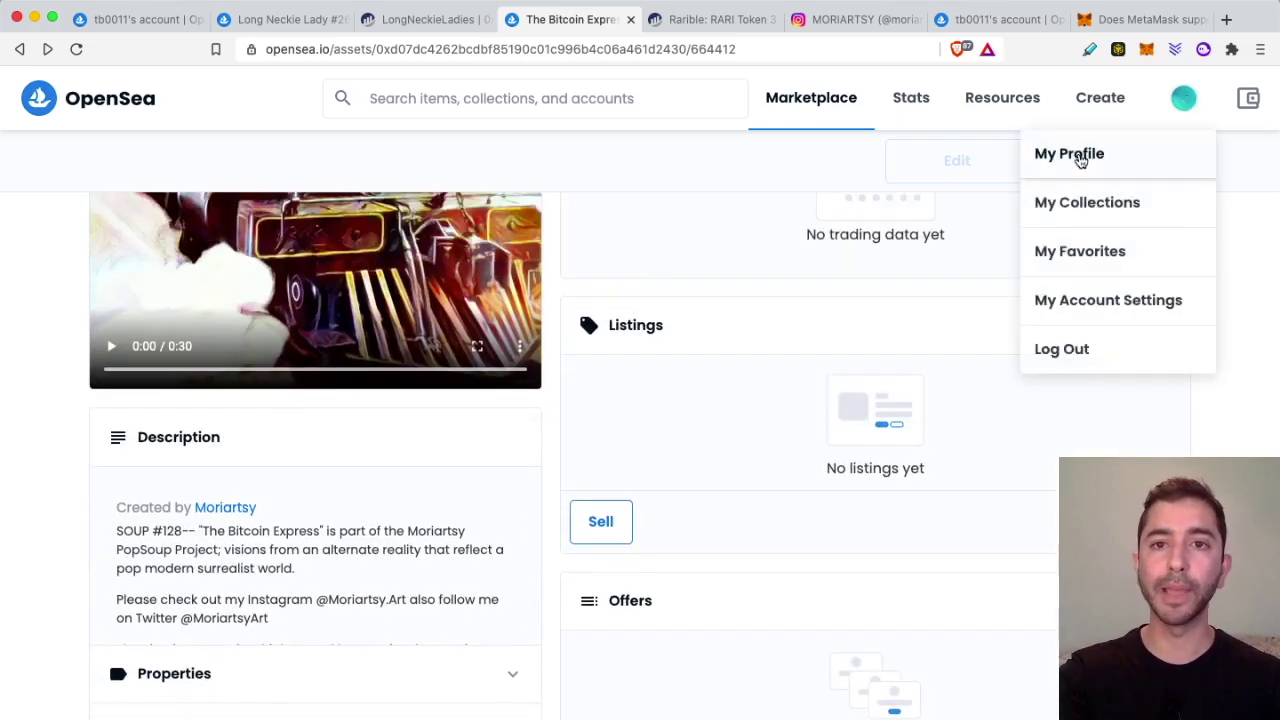
click(1080, 160)
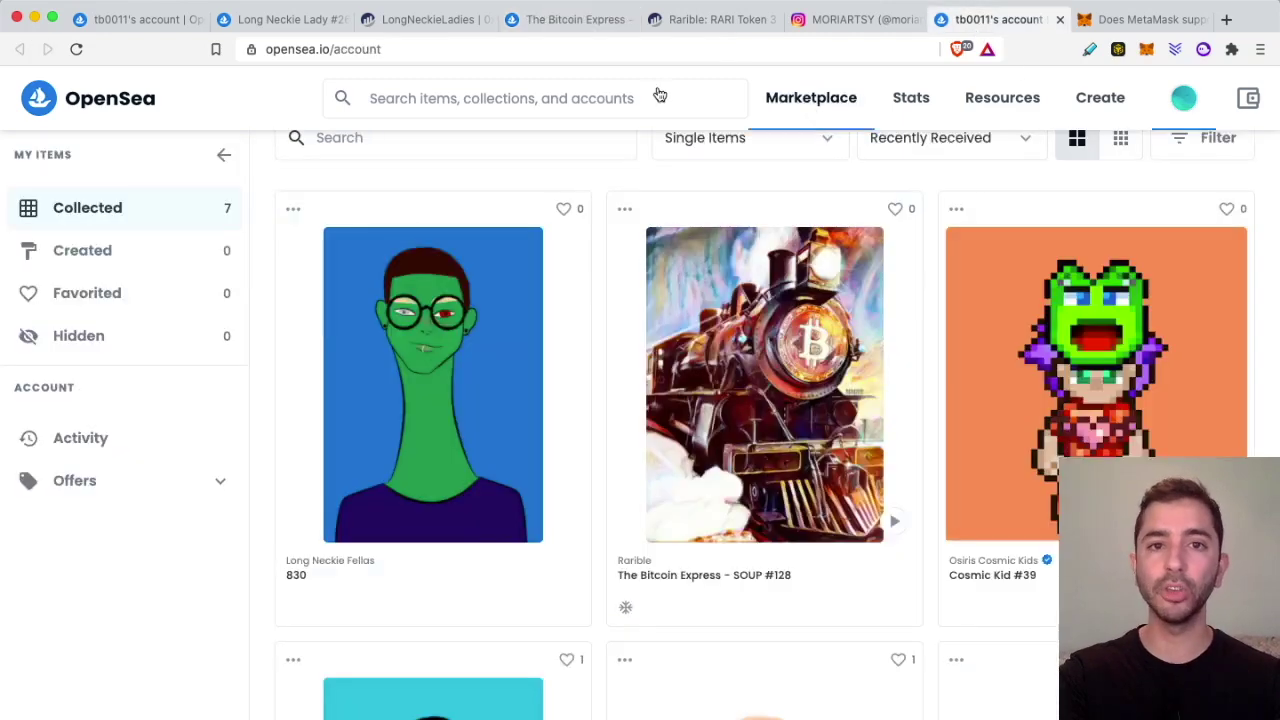
click(578, 27)
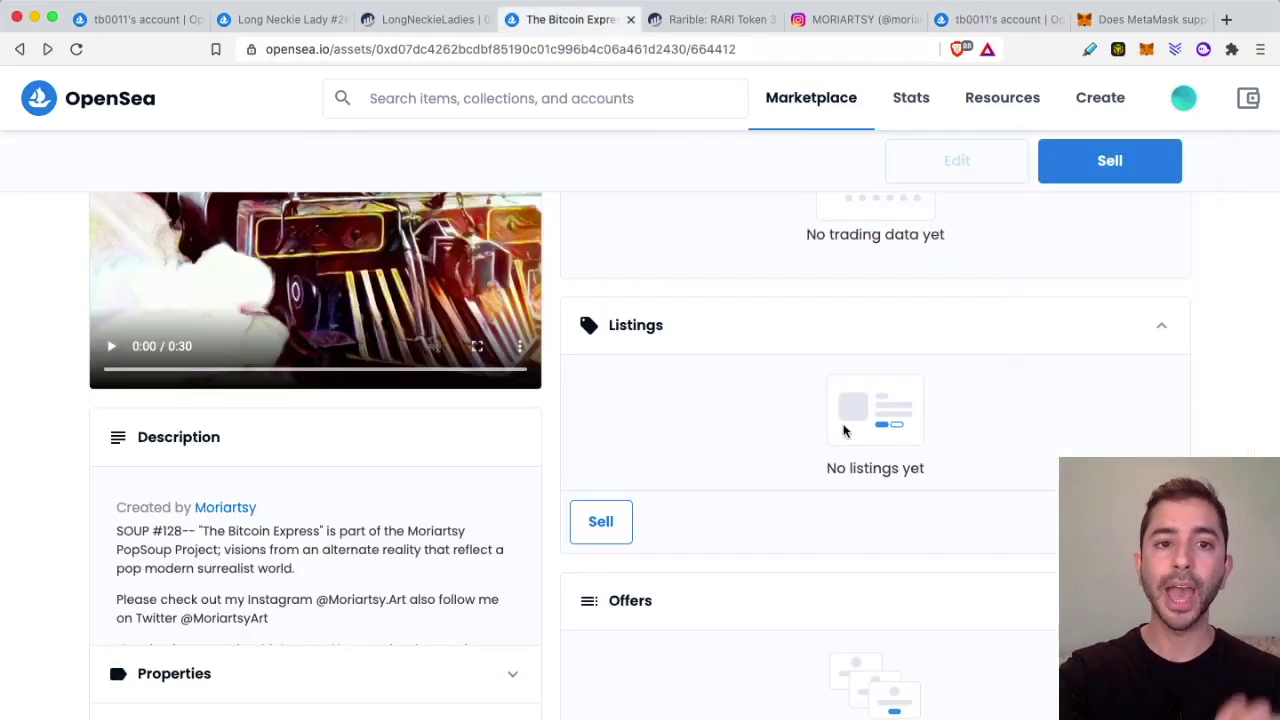
scroll(845, 428, up, 5)
scroll(843, 430, up, 1)
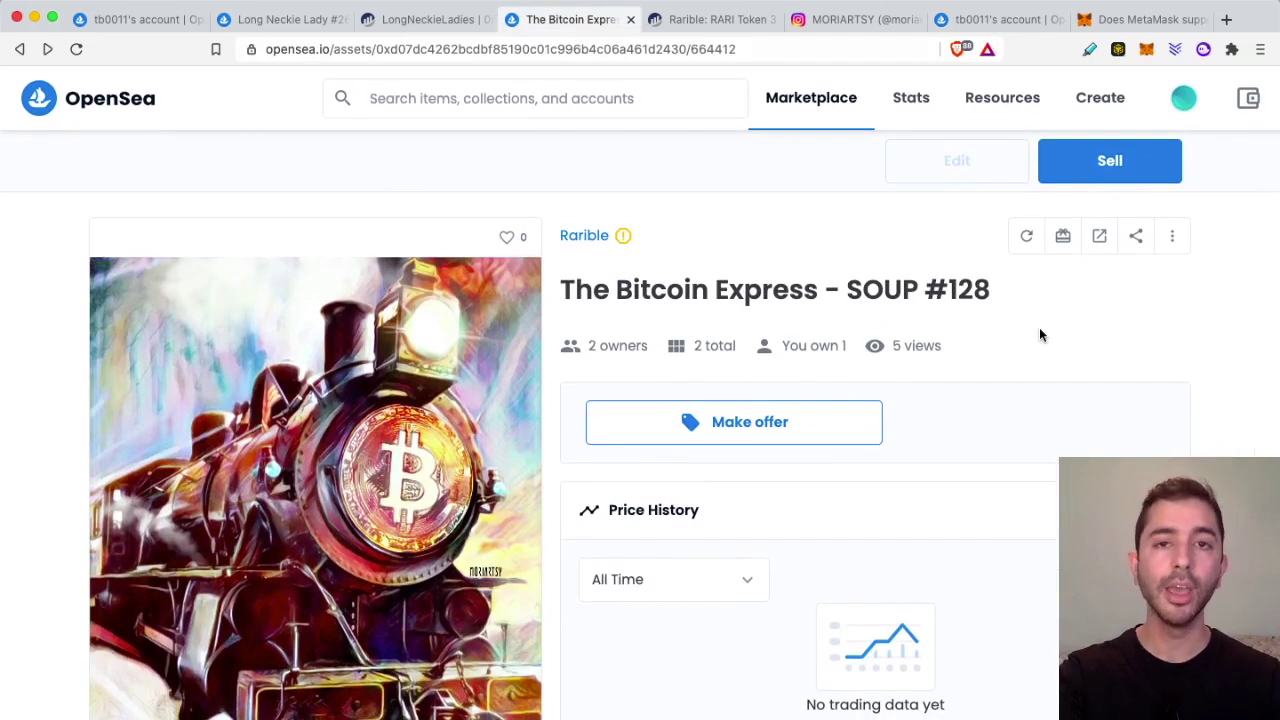
- Open the Transfer page for The Bitcoin Express - SOUP #128 and check its quantity and wallet address fields
click(1063, 240)
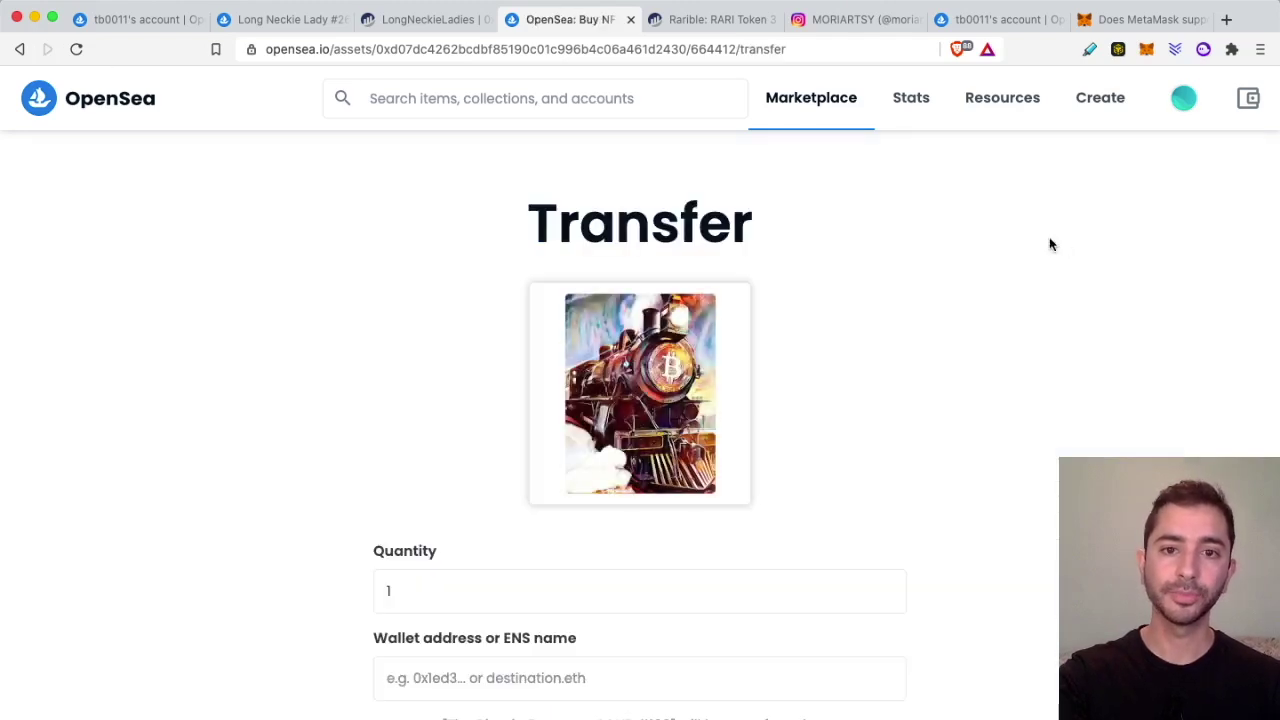
scroll(608, 305, down, 3)
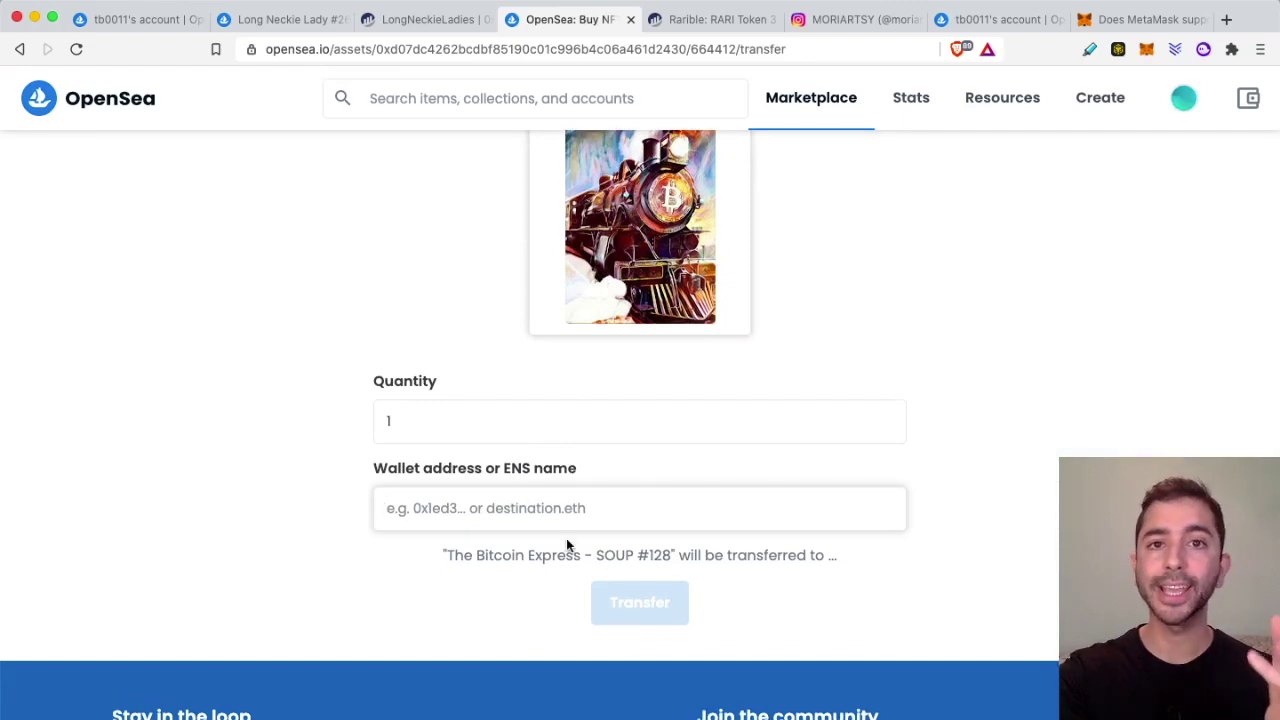
scroll(566, 545, up, 3)
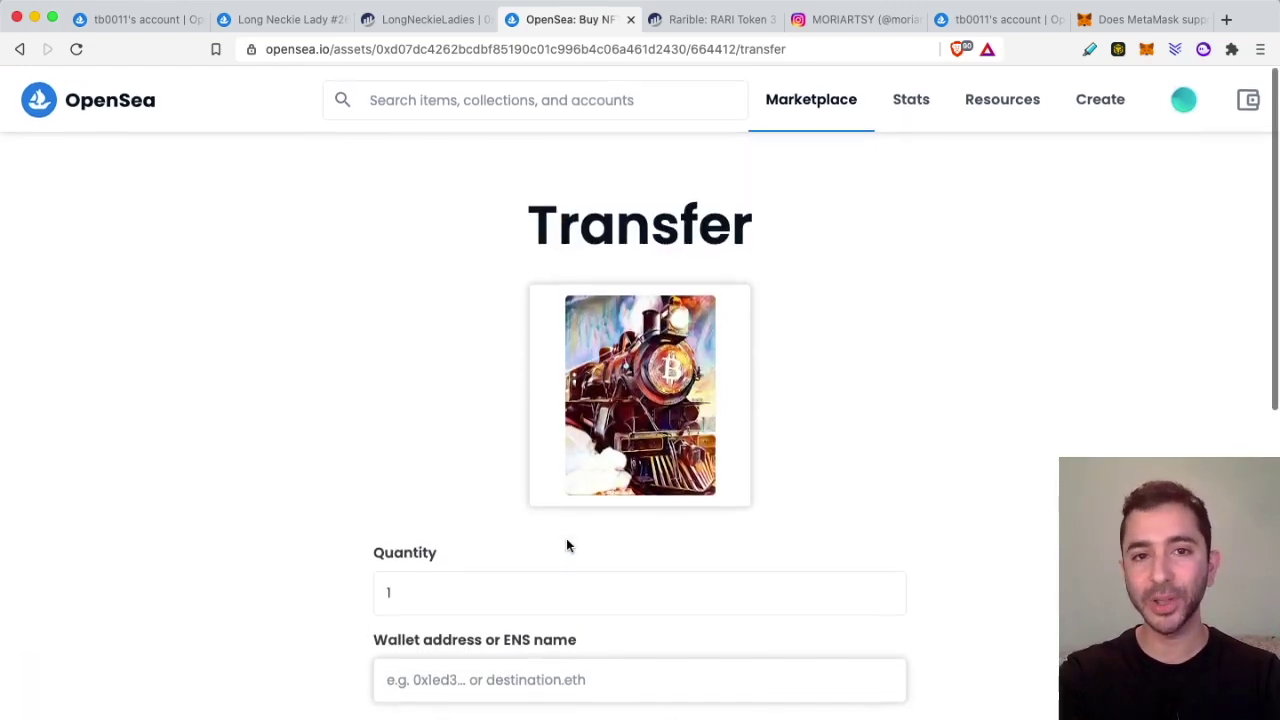